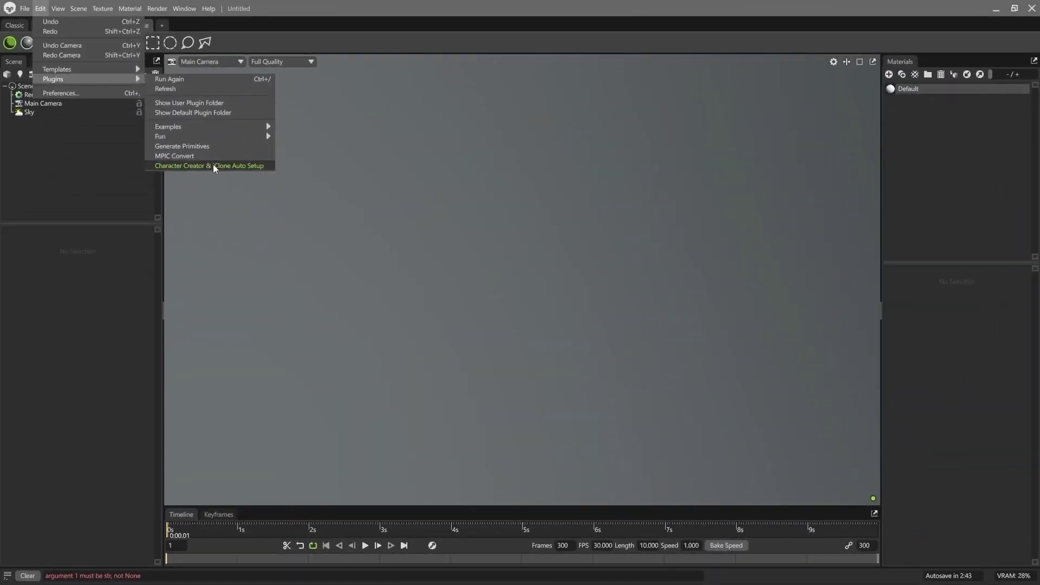
- Import the pose01 alien FBX via the Character Creator auto setup with the Outdoor lighting preset
{"action": "left_click", "coordinate": [213, 166]}
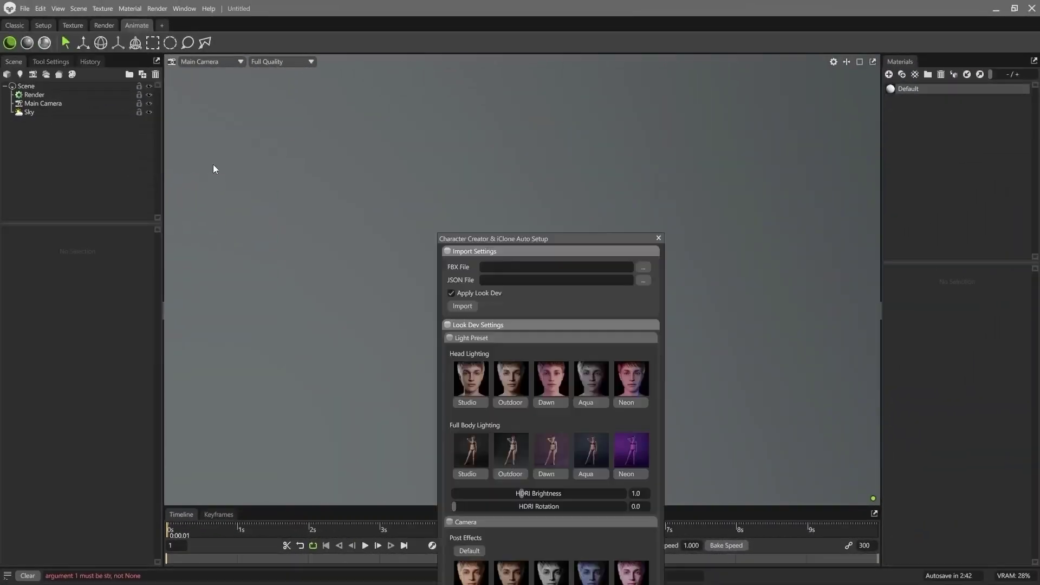
{"action": "left_click_drag", "start_coordinate": [512, 240], "coordinate": [729, 80]}
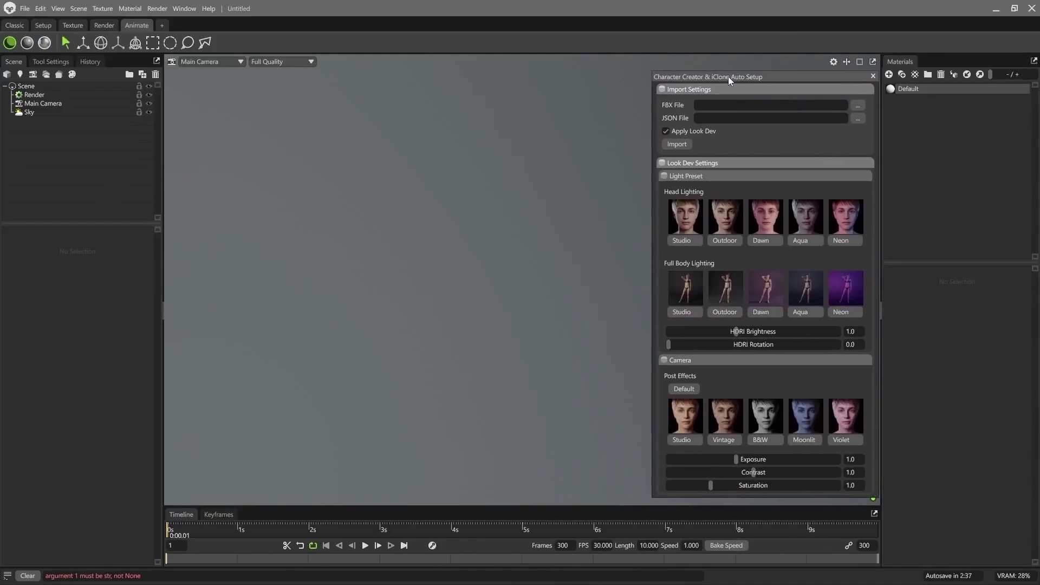
{"action": "left_click", "coordinate": [858, 105]}
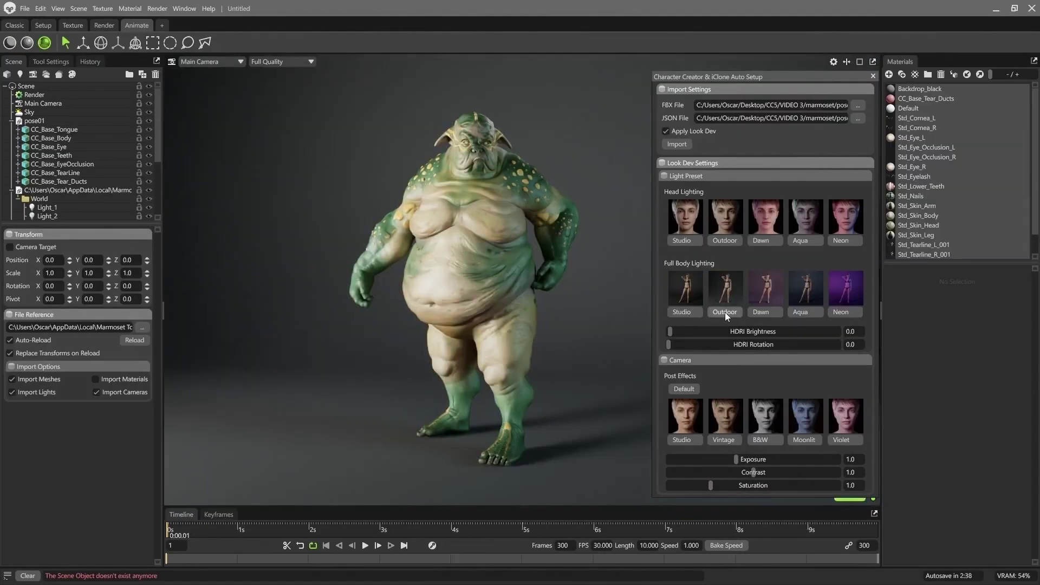
{"action": "left_click", "coordinate": [725, 316]}
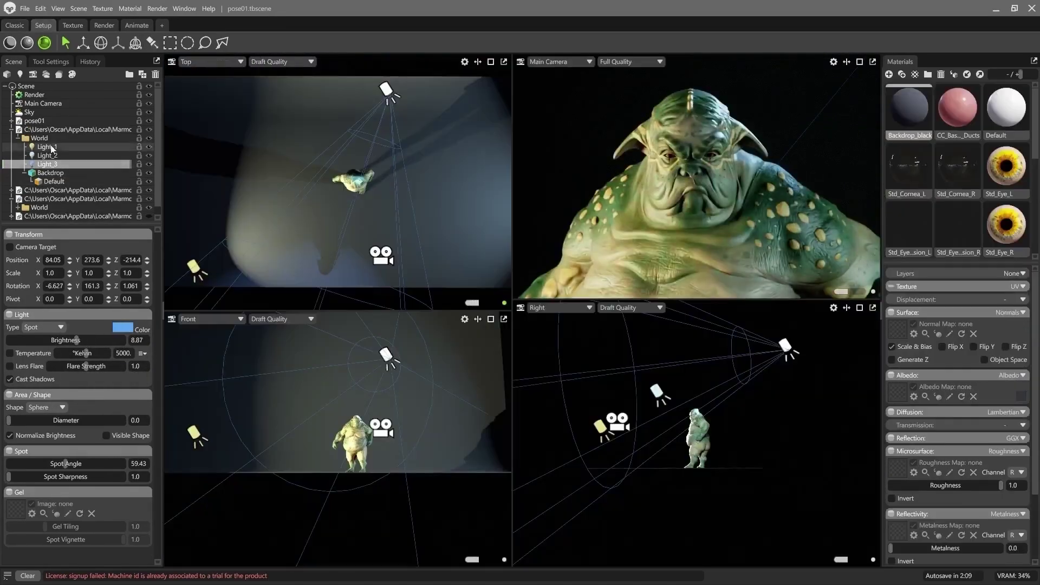
- Review the settings of Light_1, Light_2 and Light_3 in the Scene tree
{"action": "left_click", "coordinate": [52, 149]}
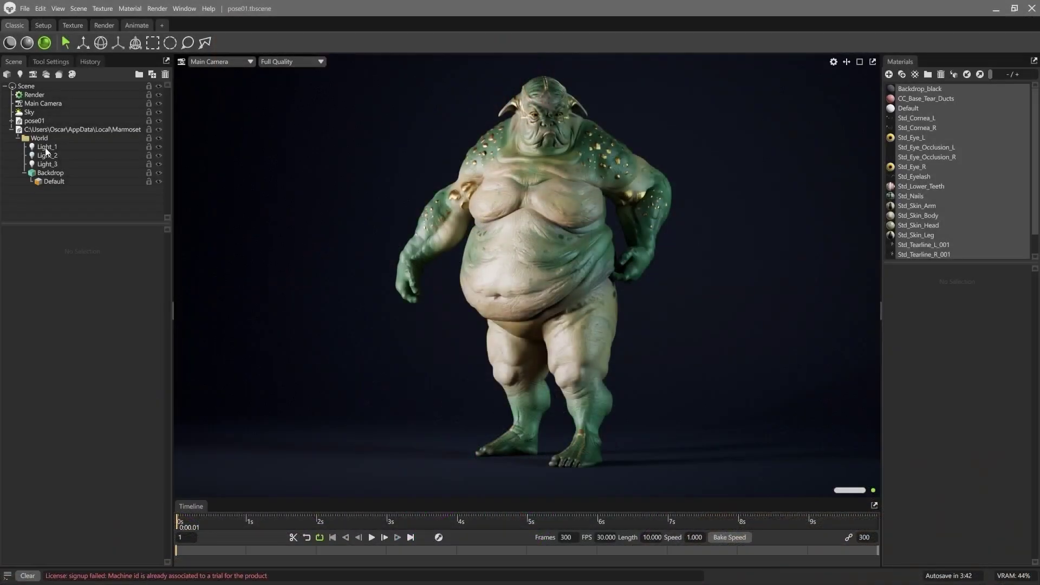
{"action": "left_click", "coordinate": [46, 147]}
{"action": "left_click", "coordinate": [47, 157]}
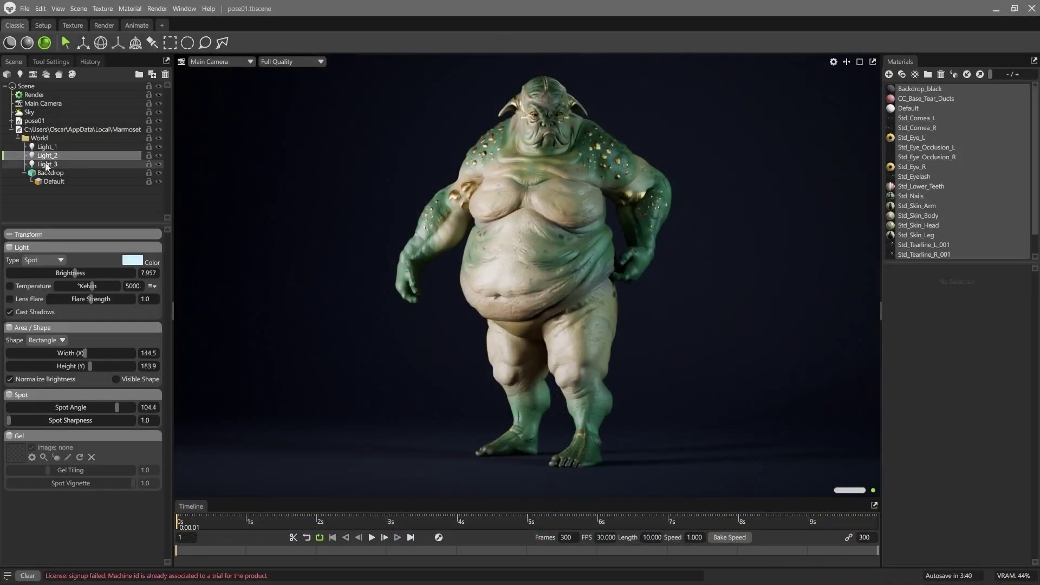
{"action": "left_click", "coordinate": [47, 165]}
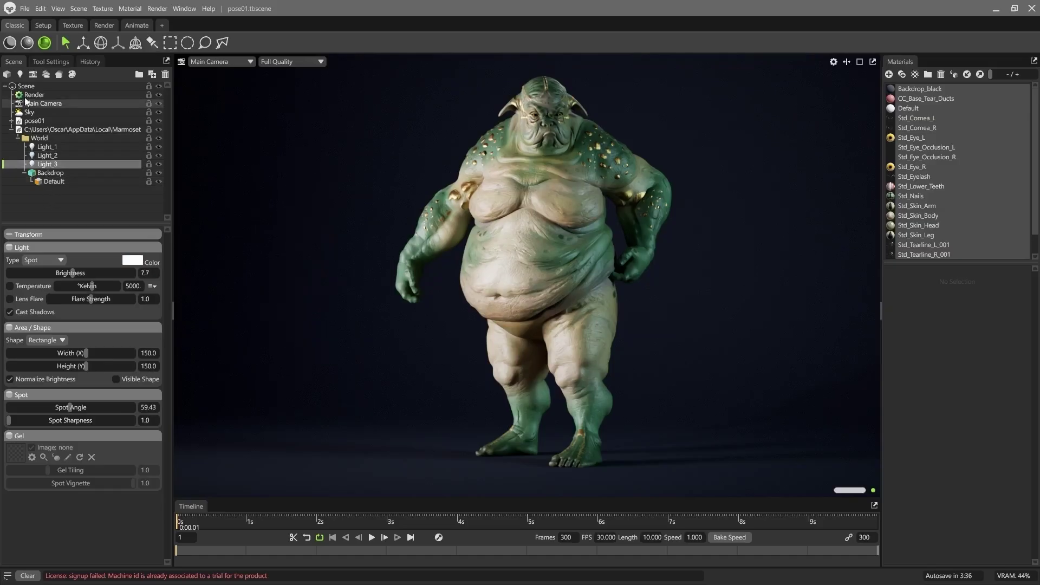
- Add a fourth light set to Omni and switch to the four-view Setup workspace
{"action": "left_click", "coordinate": [20, 75]}
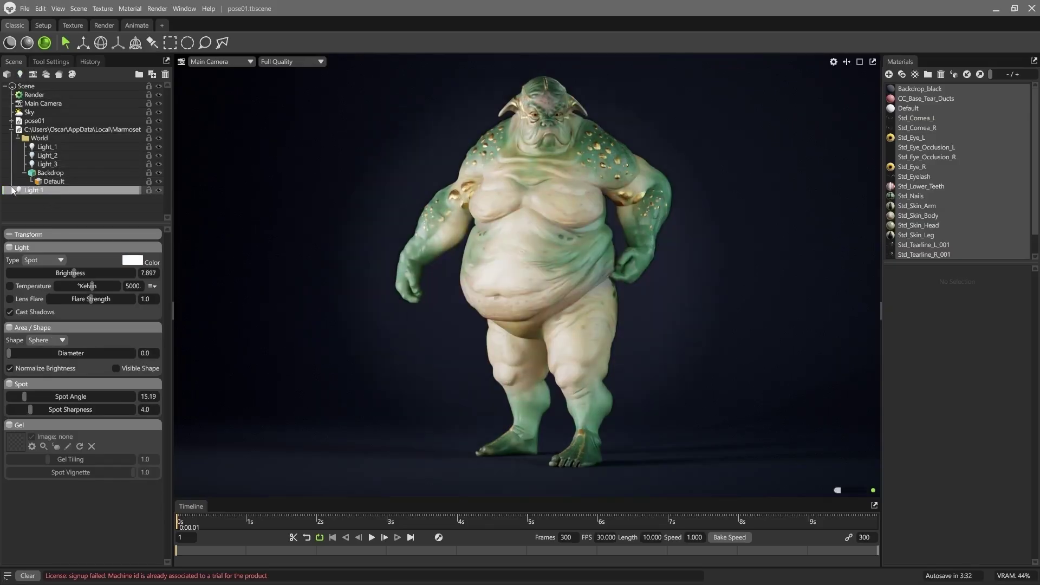
{"action": "left_click", "coordinate": [62, 260]}
{"action": "left_click", "coordinate": [38, 295]}
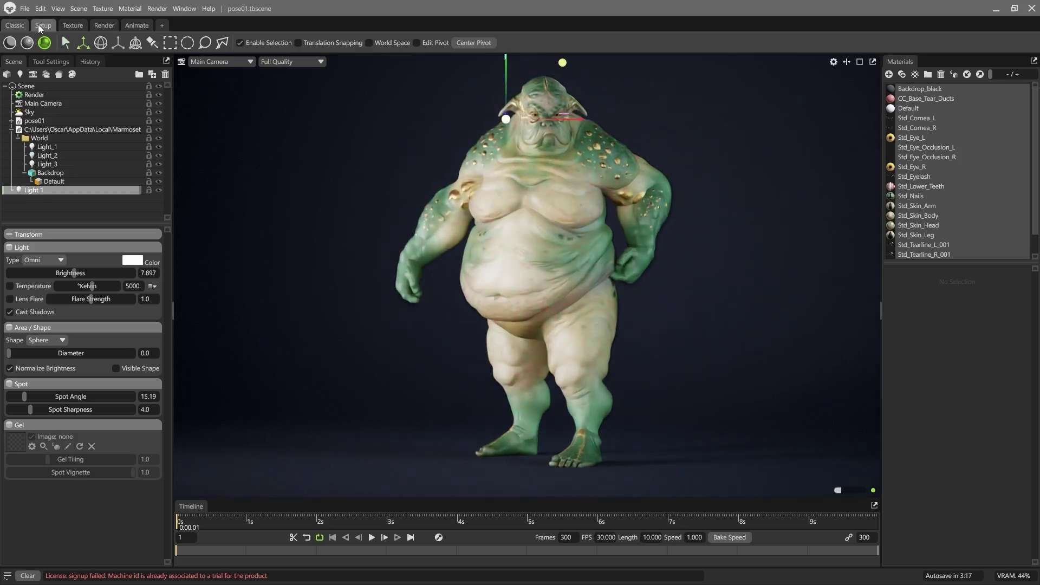
{"action": "left_click", "coordinate": [39, 25]}
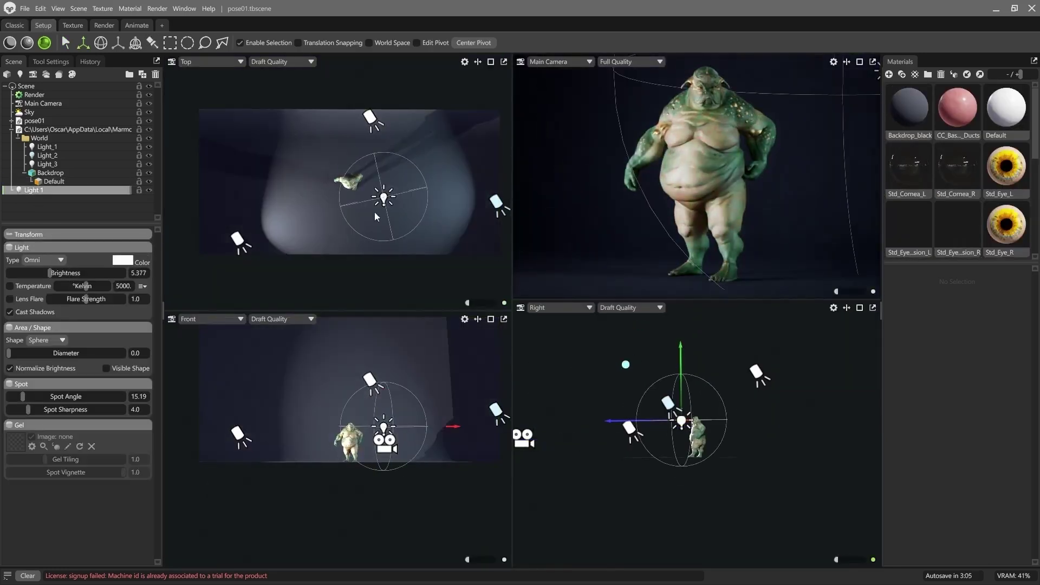
- Lower the omni light's brightness to about 5.4, reposition it, and frame the CC_Base_Body mesh
{"action": "left_click_drag", "start_coordinate": [372, 196], "coordinate": [346, 196]}
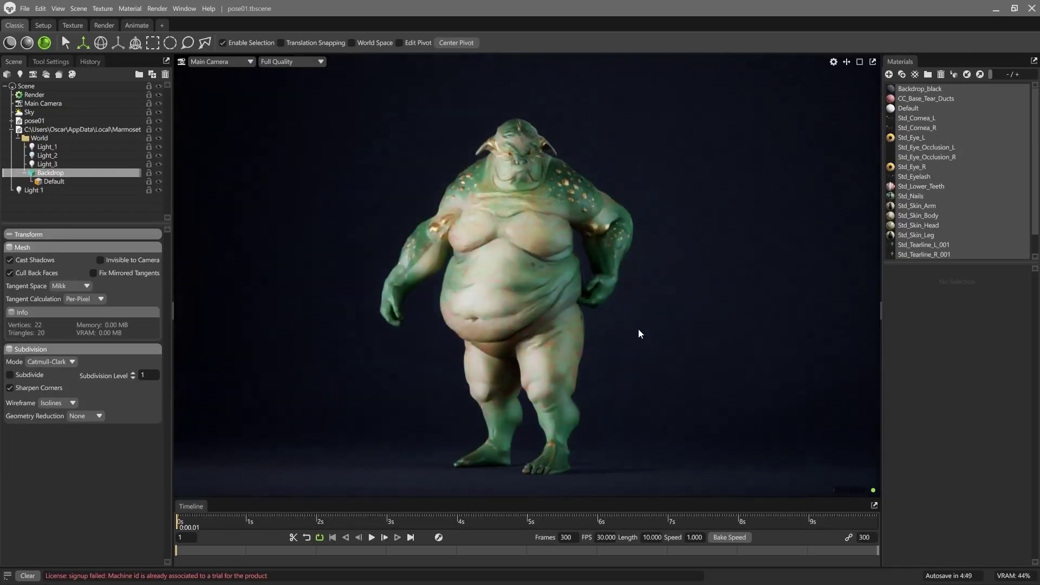
{"action": "middle_click_drag", "start_coordinate": [639, 334], "coordinate": [642, 319]}
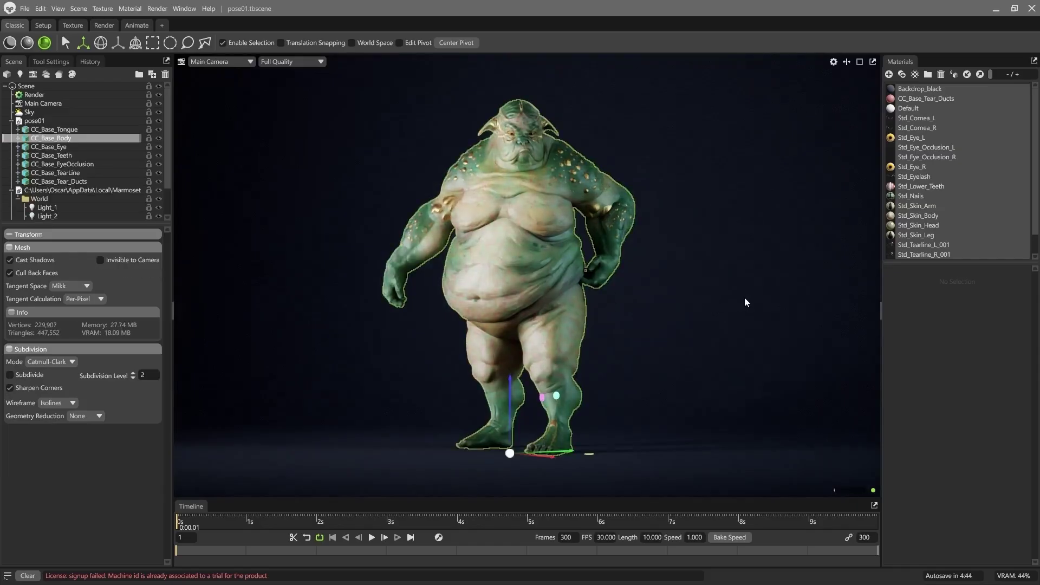
{"action": "left_click", "coordinate": [59, 9]}
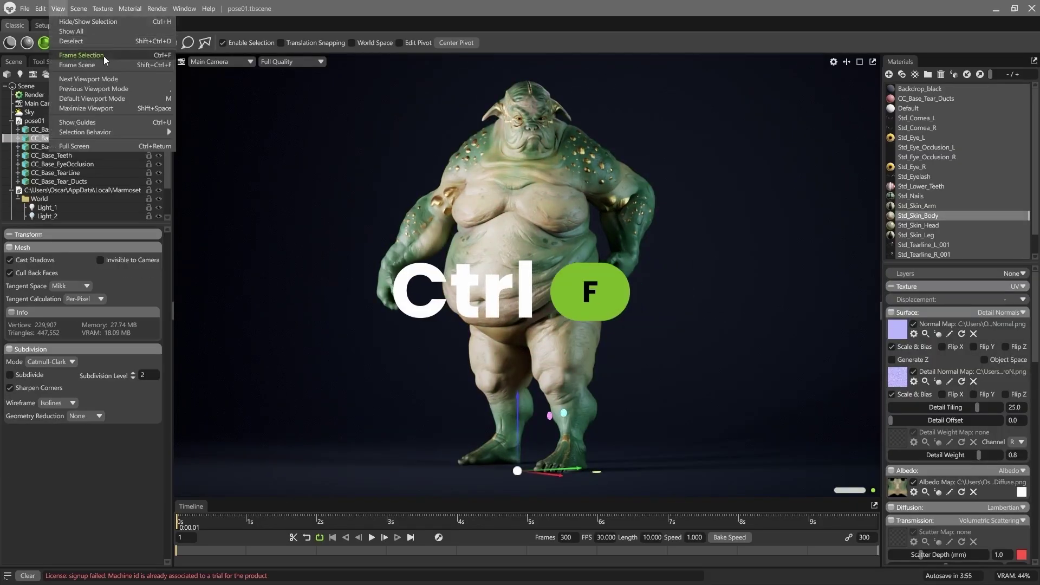
{"action": "left_click", "coordinate": [122, 60]}
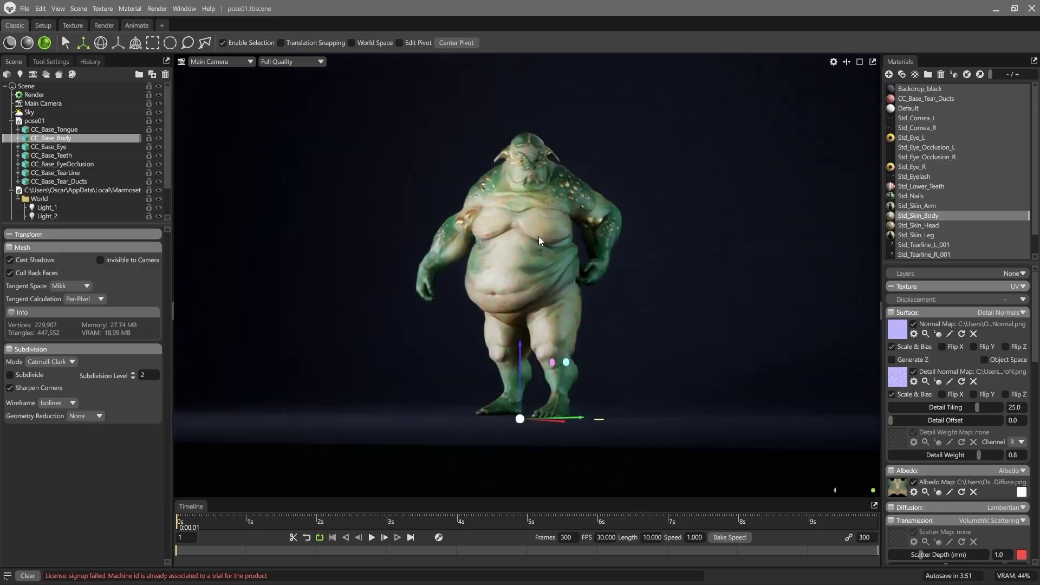
{"action": "scroll", "coordinate": [536, 271], "scroll_direction": "up", "scroll_amount": 3}
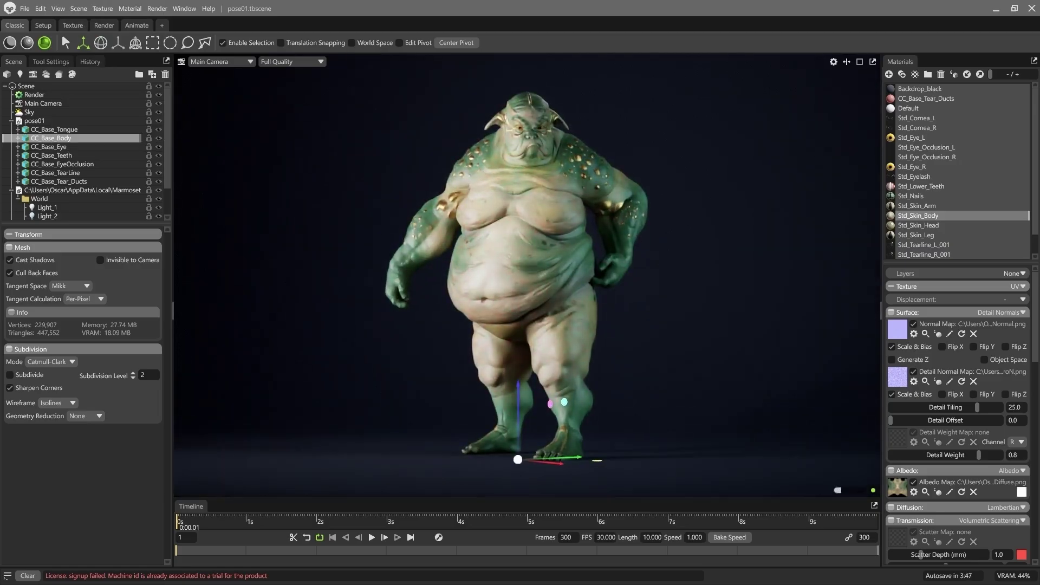
- Export a Marmoset Viewer file with Low textures, the author filled in and the portfolio link pasted
{"action": "left_click", "coordinate": [25, 9]}
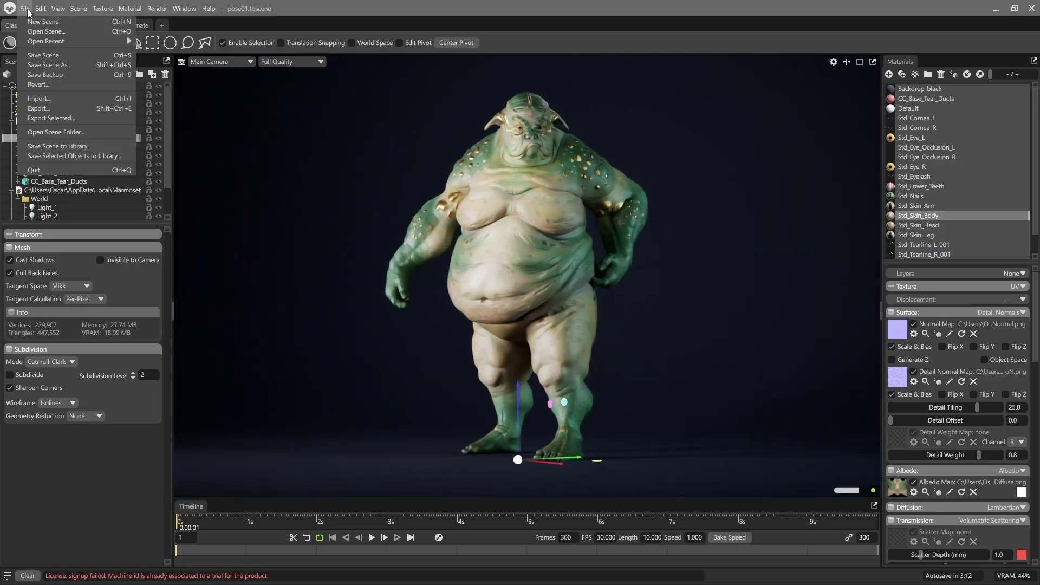
{"action": "left_click", "coordinate": [45, 108]}
{"action": "left_click", "coordinate": [446, 163]}
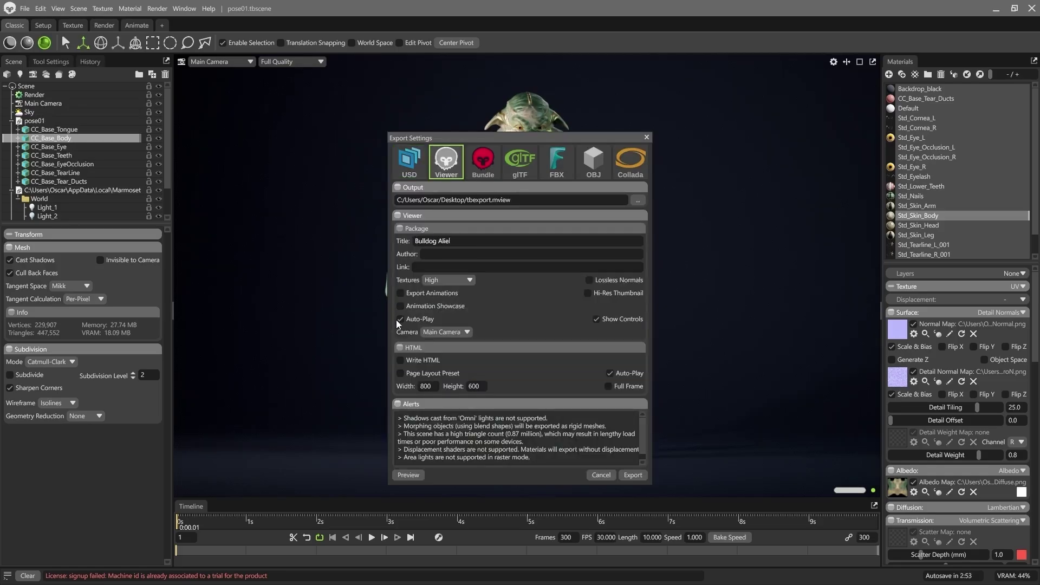
{"action": "type", "text": "Oscar Fernandez"}
{"action": "type", "text": "https://www.artstation.com/oscargrafias"}
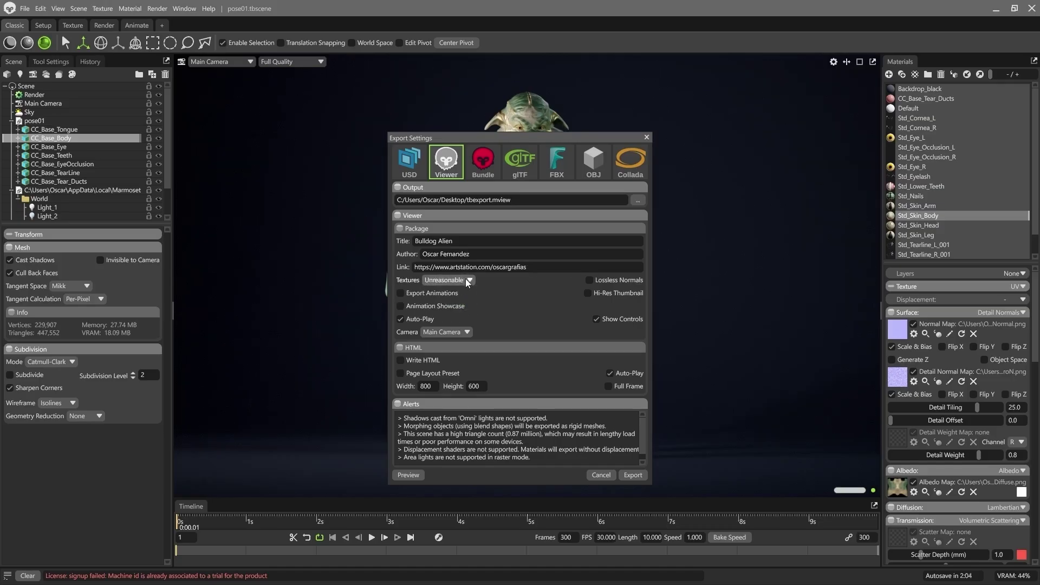
{"action": "left_click", "coordinate": [444, 293]}
{"action": "left_click", "coordinate": [633, 475]}
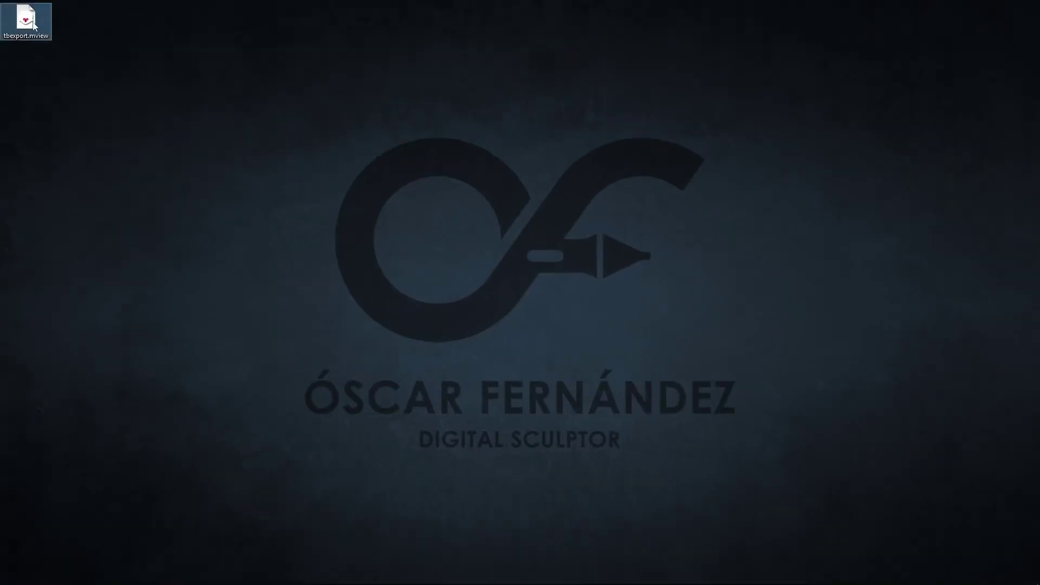
- Open tbexport.mview in Marmoset Viewer and browse the Marmoset Viewer product page
{"action": "double_click", "coordinate": [26, 20]}
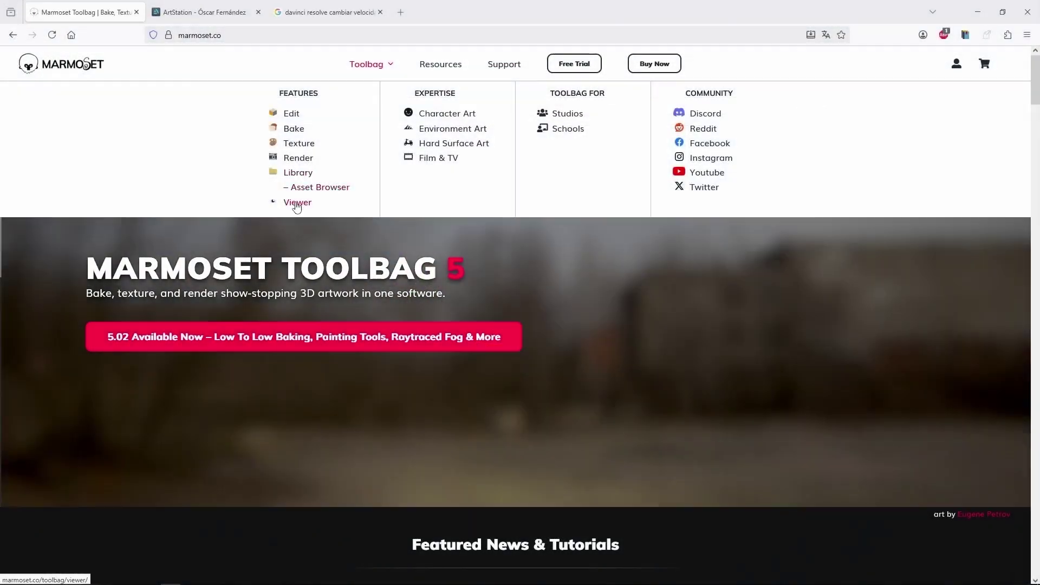
{"action": "left_click", "coordinate": [297, 203]}
{"action": "scroll", "coordinate": [323, 259], "scroll_direction": "down", "scroll_amount": 15}
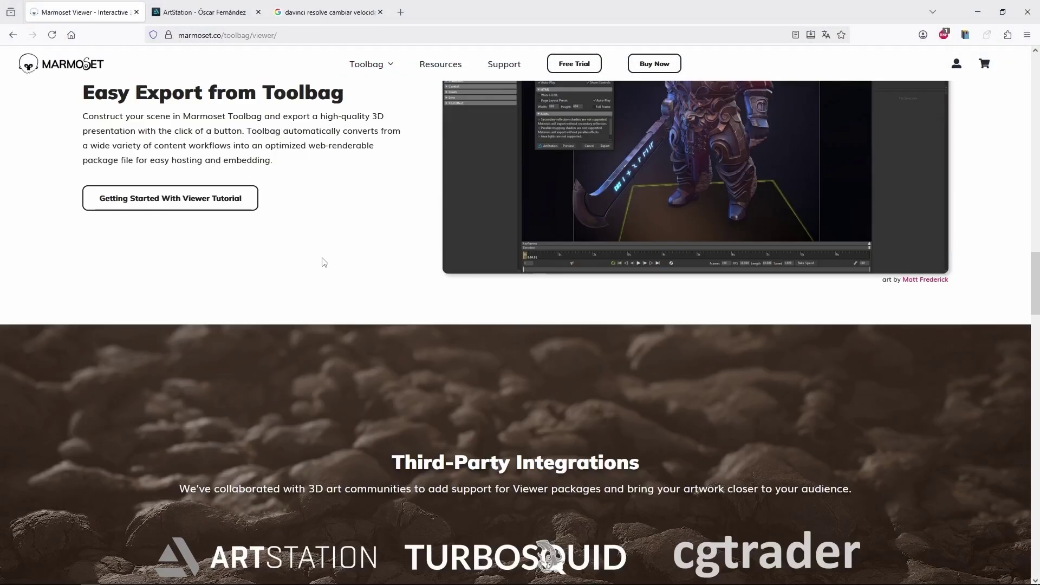
{"action": "scroll", "coordinate": [323, 263], "scroll_direction": "down", "scroll_amount": 10}
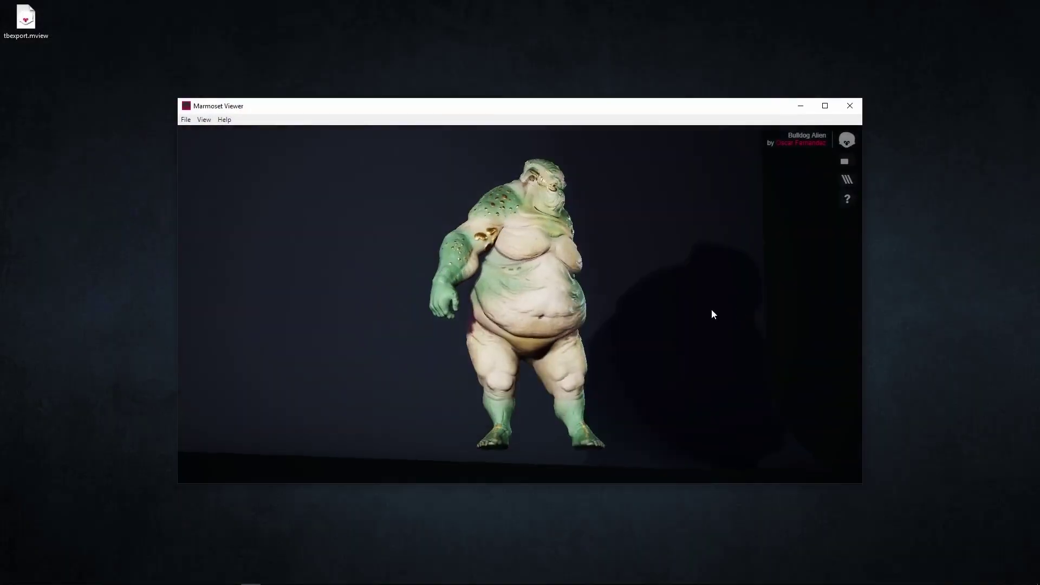
{"action": "scroll", "coordinate": [519, 233], "scroll_direction": "up", "scroll_amount": 5}
- Go fullscreen and inspect the Normals, Albedo and Reflectivity channels in the material inspector
{"action": "left_click", "coordinate": [844, 161]}
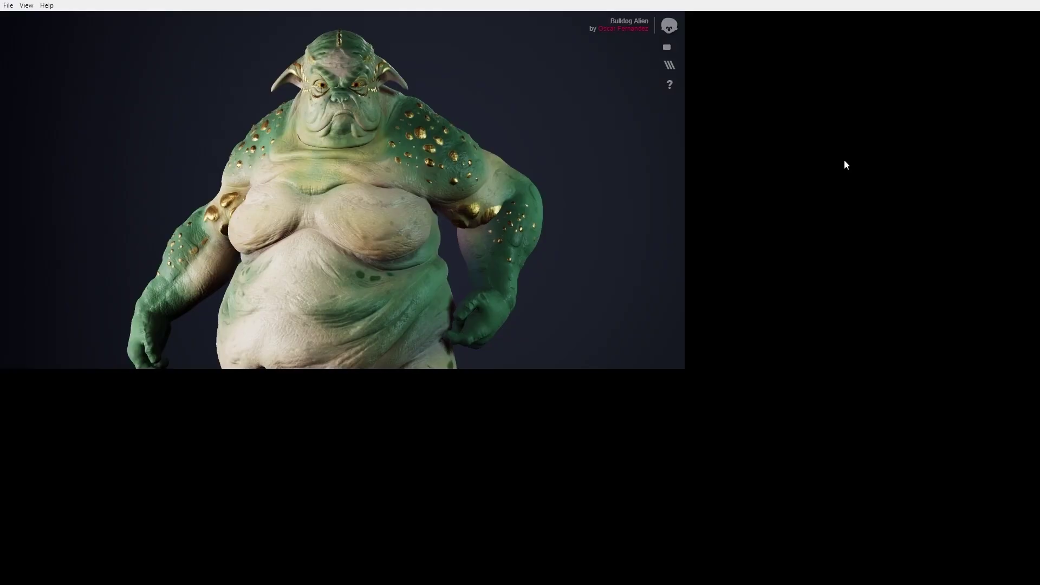
{"action": "left_click", "coordinate": [1024, 66]}
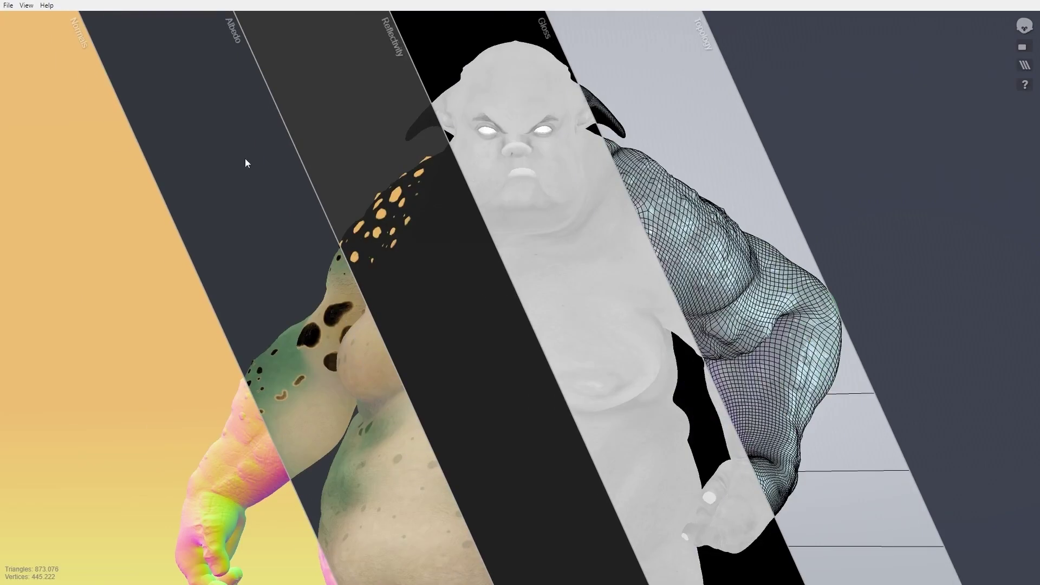
{"action": "left_click", "coordinate": [77, 269]}
{"action": "left_click", "coordinate": [306, 262]}
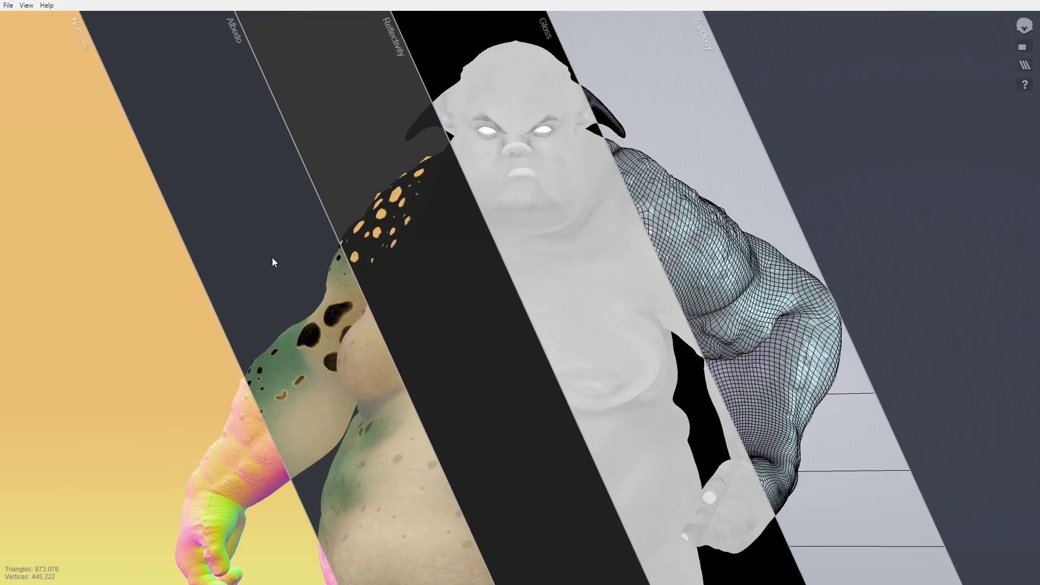
{"action": "left_click", "coordinate": [272, 258]}
{"action": "left_click", "coordinate": [272, 257]}
{"action": "left_click", "coordinate": [366, 165]}
{"action": "left_click", "coordinate": [364, 165]}
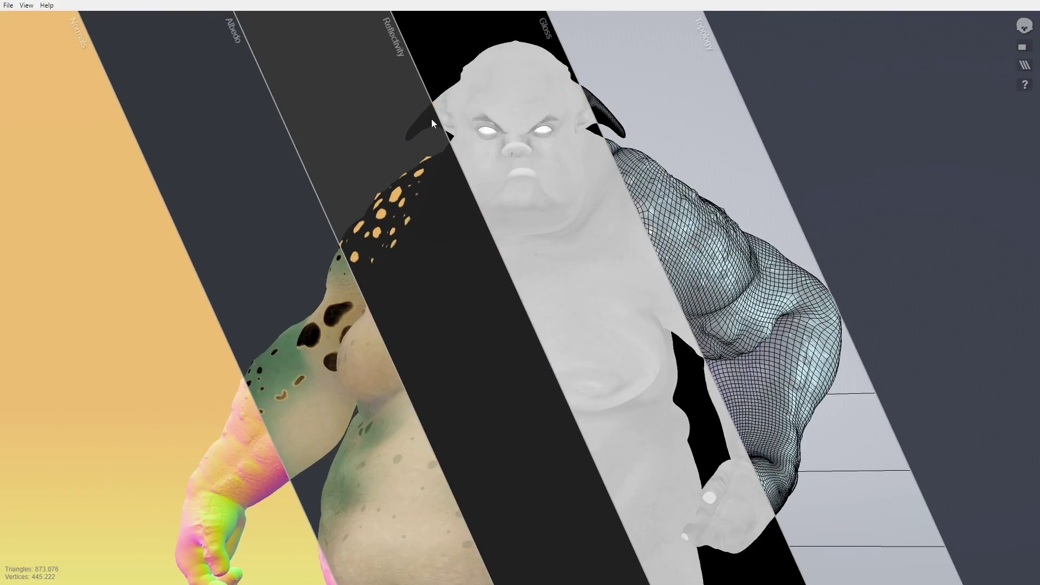
- Inspect the Gloss and Topology wireframe channels, then leave the channel view
{"action": "left_click", "coordinate": [431, 119]}
{"action": "left_click", "coordinate": [616, 126]}
{"action": "left_click", "coordinate": [672, 129]}
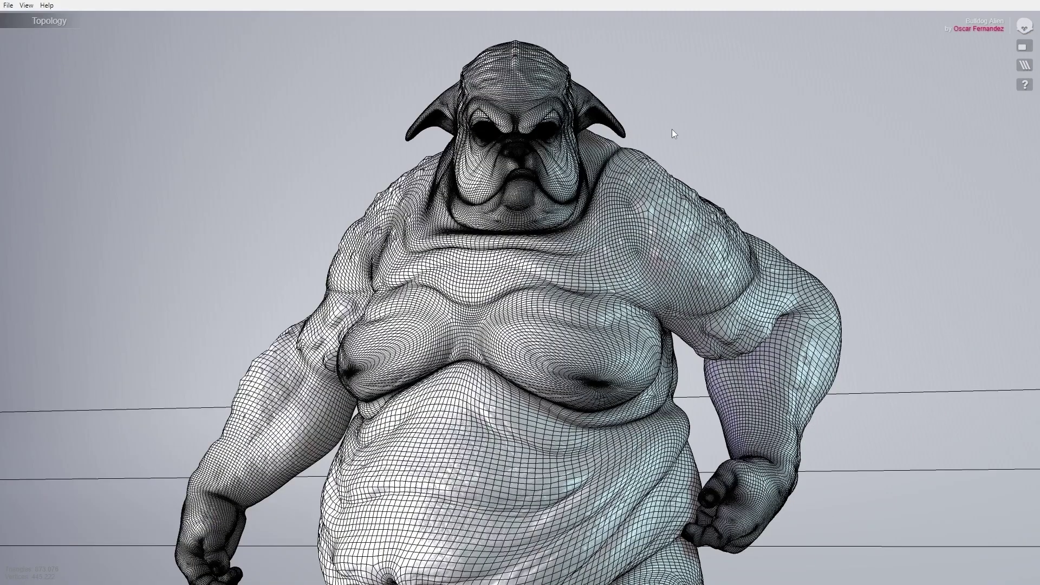
{"action": "left_click", "coordinate": [672, 128]}
{"action": "left_click", "coordinate": [681, 185]}
{"action": "left_click", "coordinate": [678, 297]}
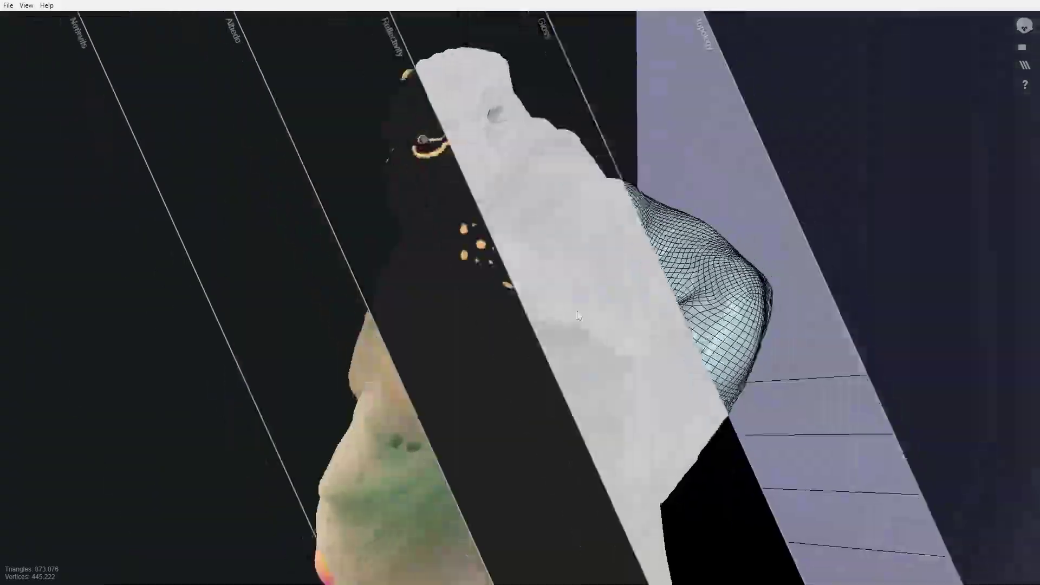
{"action": "left_click", "coordinate": [677, 297]}
{"action": "scroll", "coordinate": [677, 297], "scroll_direction": "up", "scroll_amount": 3}
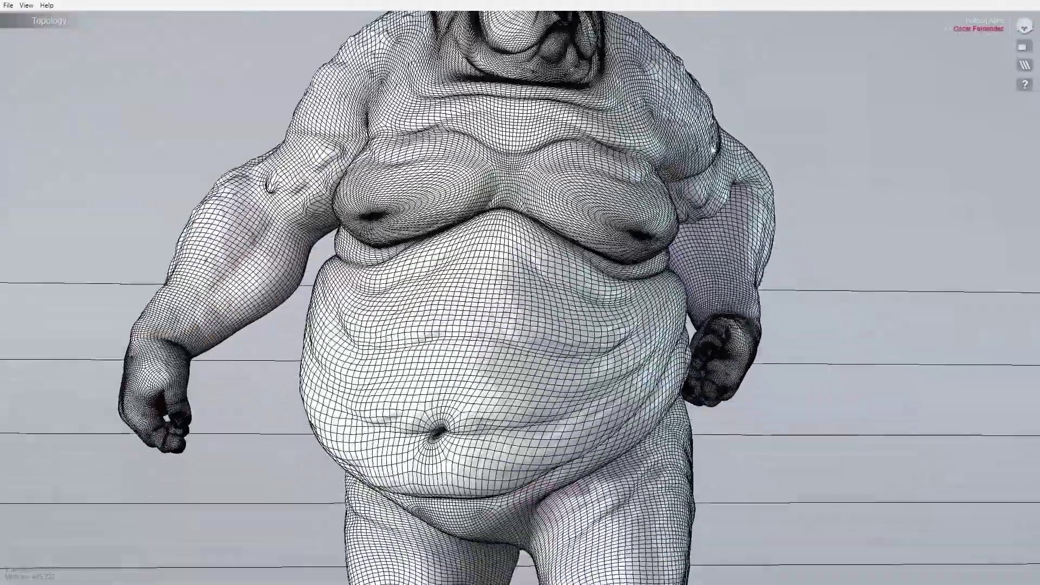
{"action": "scroll", "coordinate": [676, 355], "scroll_direction": "down", "scroll_amount": 3}
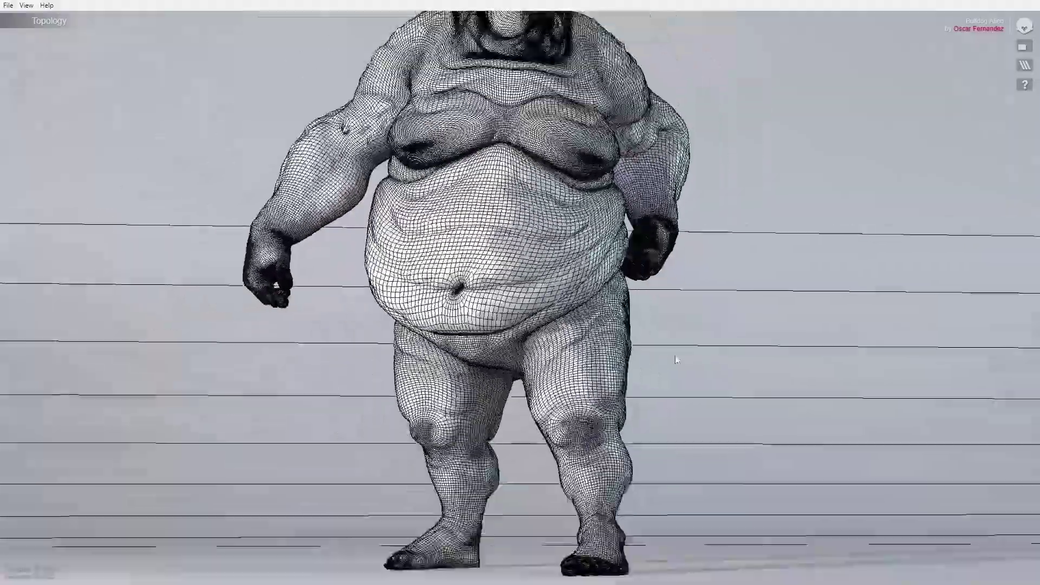
{"action": "left_click", "coordinate": [676, 356]}
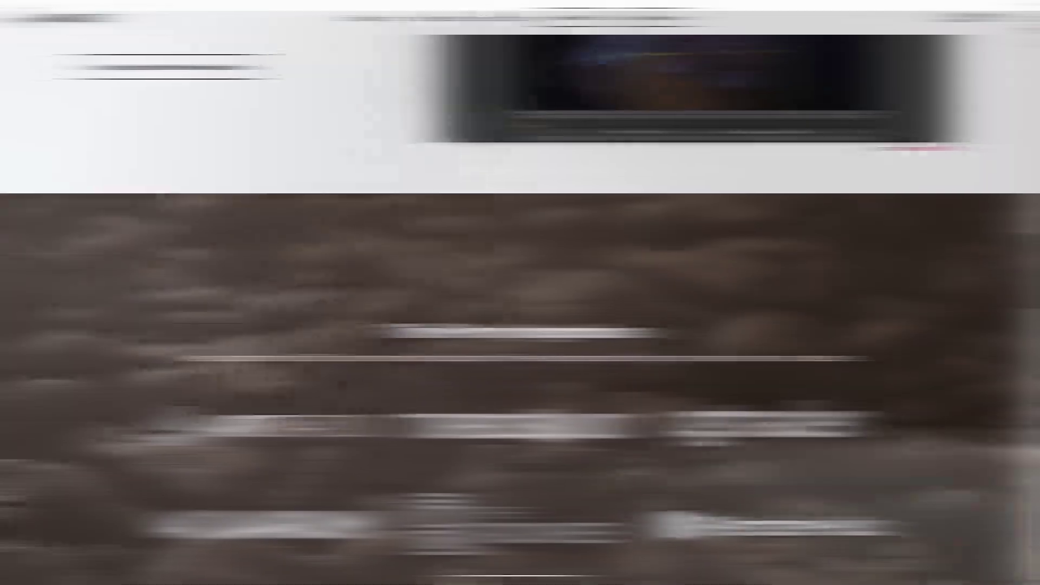
{"action": "middle_click", "coordinate": [1029, 25]}
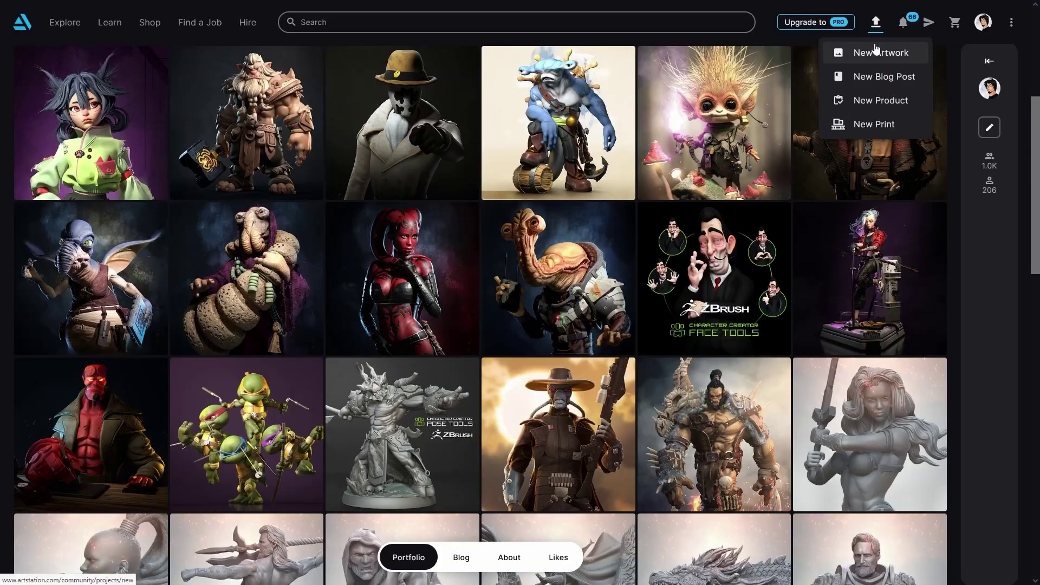
- Create an ArtStation artwork titled 'Bulldog Alien', upload the .mview scene, and load its 3D view
{"action": "left_click", "coordinate": [875, 56]}
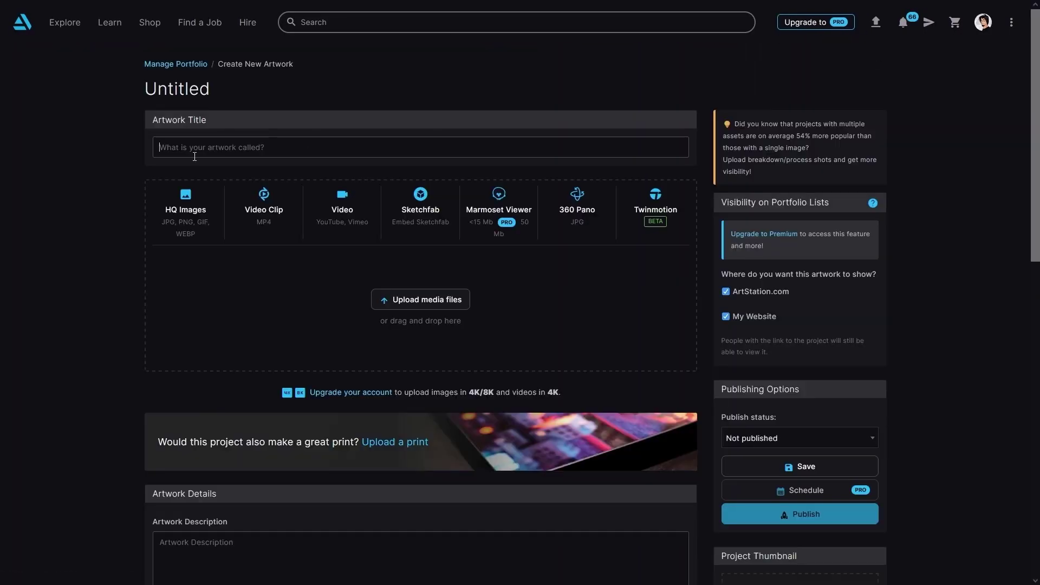
{"action": "type", "text": "Bulldog Alien"}
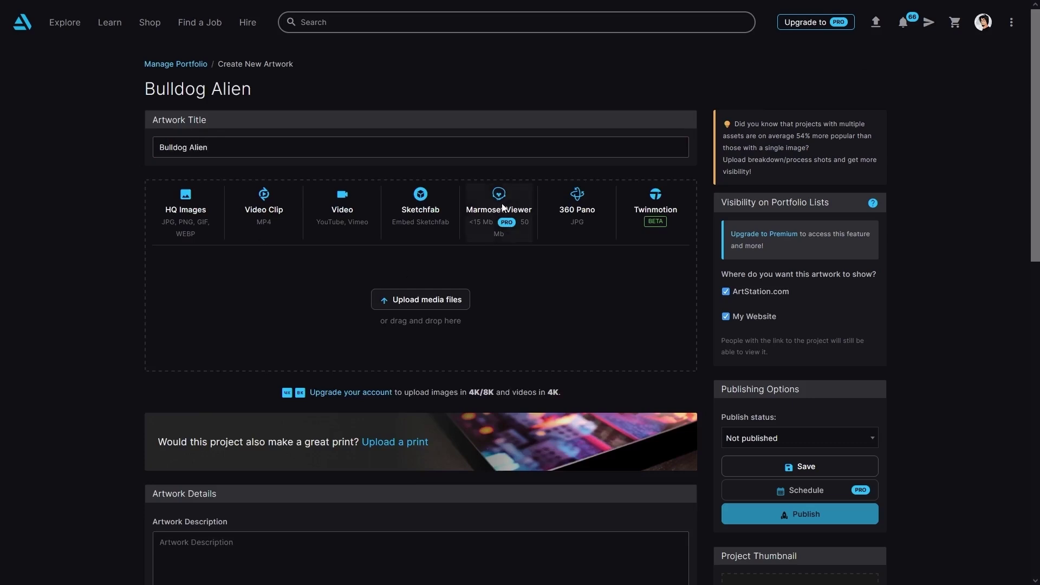
{"action": "left_click", "coordinate": [502, 208]}
{"action": "double_click", "coordinate": [150, 83]}
{"action": "scroll", "coordinate": [355, 431], "scroll_direction": "down", "scroll_amount": 3}
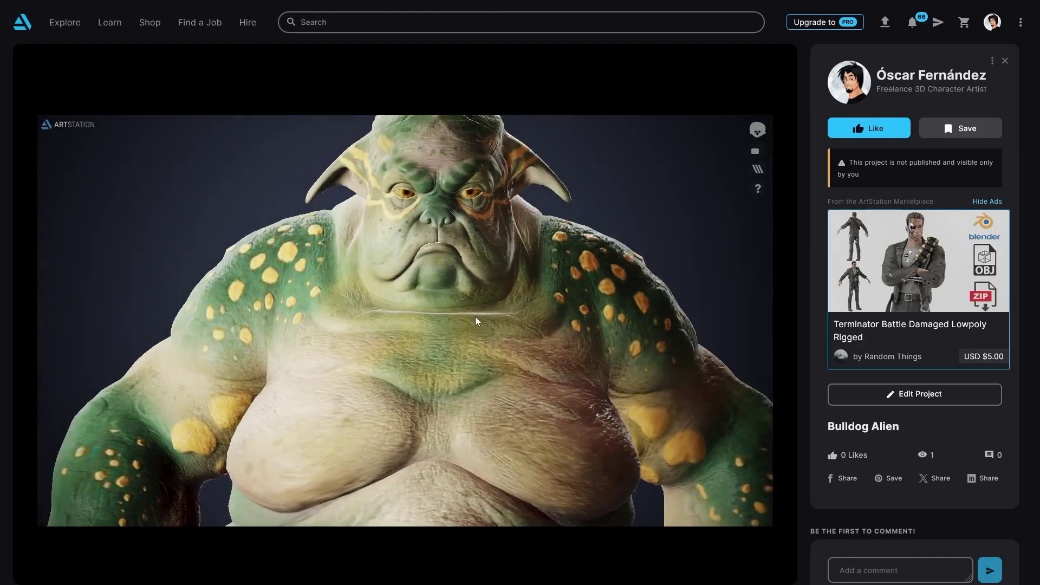
{"action": "left_click", "coordinate": [763, 170]}
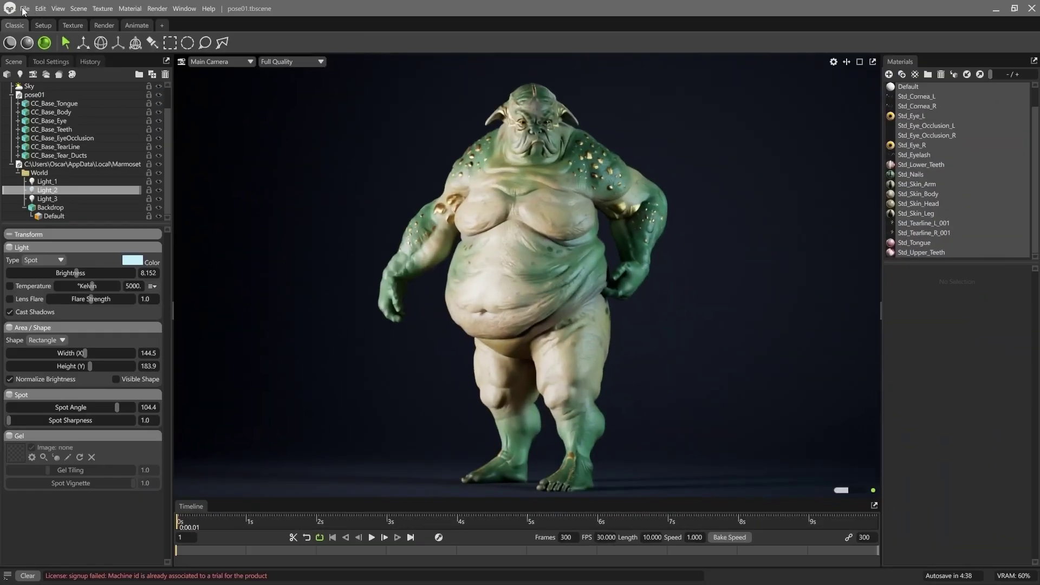
- Export a Full Frame Viewer package as BulldogAlien.html and BulldogAlien.mview
{"action": "left_click", "coordinate": [25, 9]}
{"action": "left_click", "coordinate": [49, 111]}
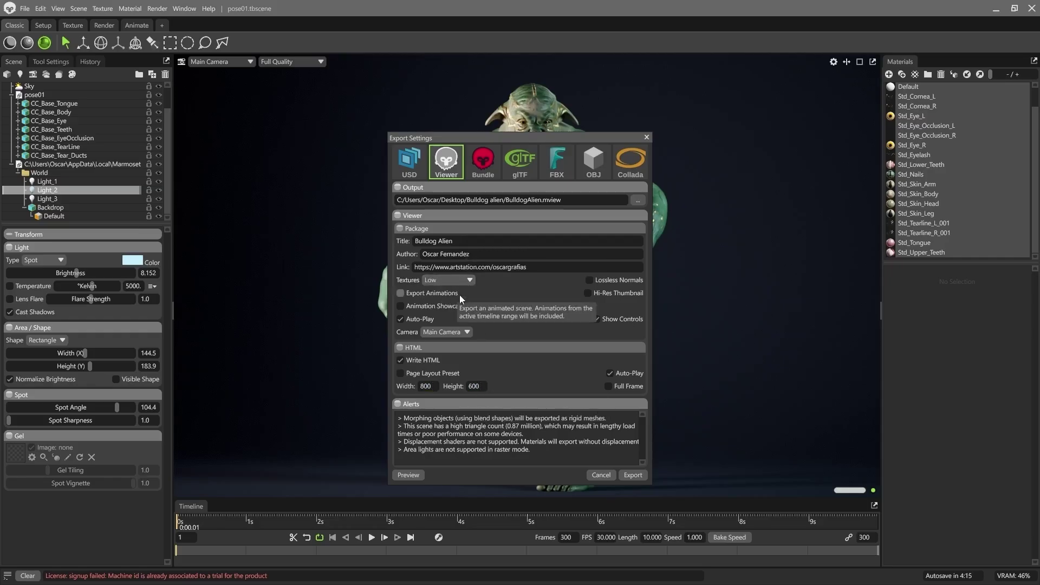
{"action": "left_click", "coordinate": [608, 390]}
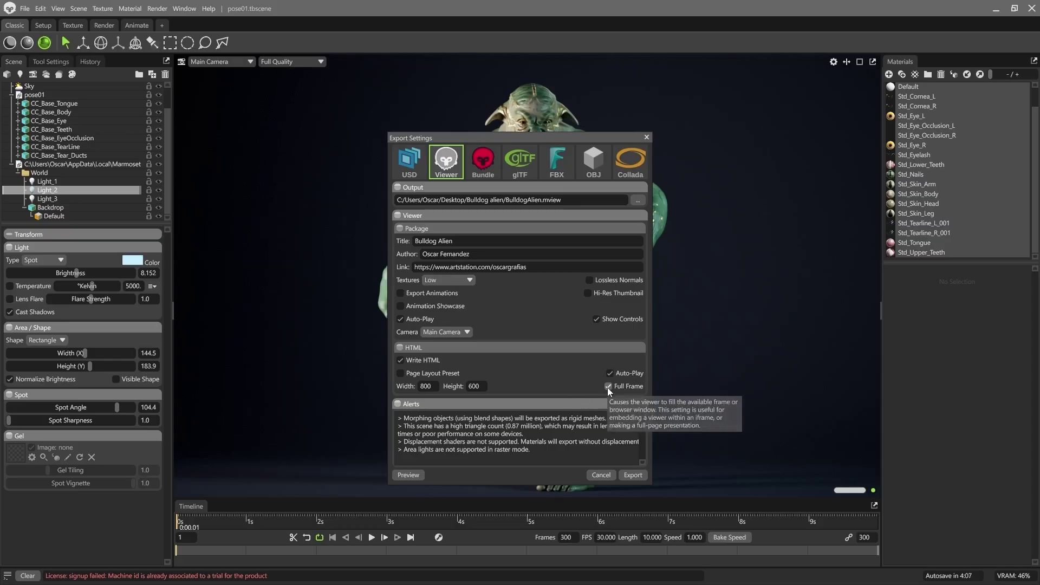
{"action": "left_click", "coordinate": [633, 475]}
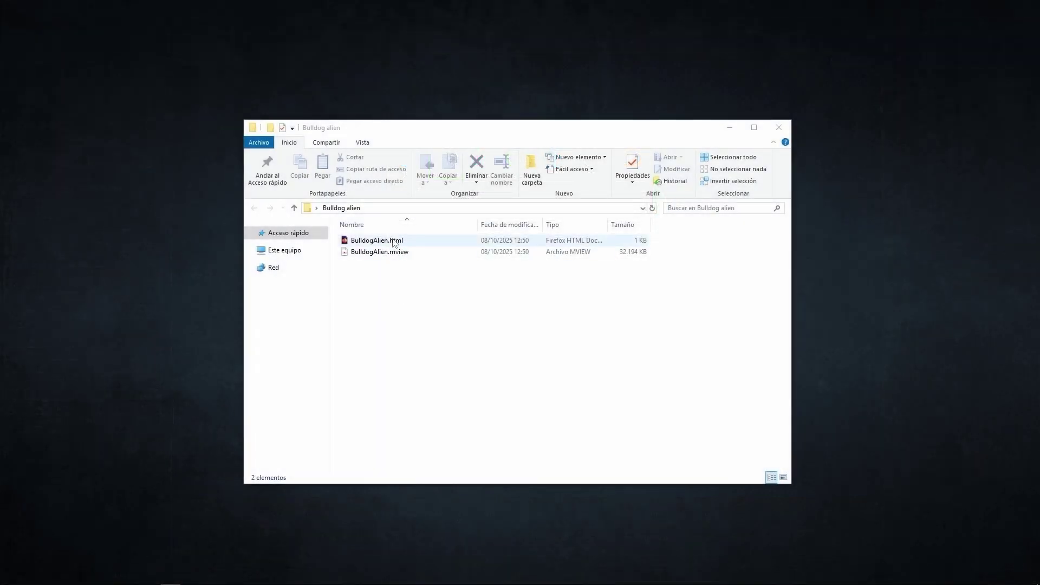
{"action": "left_click", "coordinate": [394, 243]}
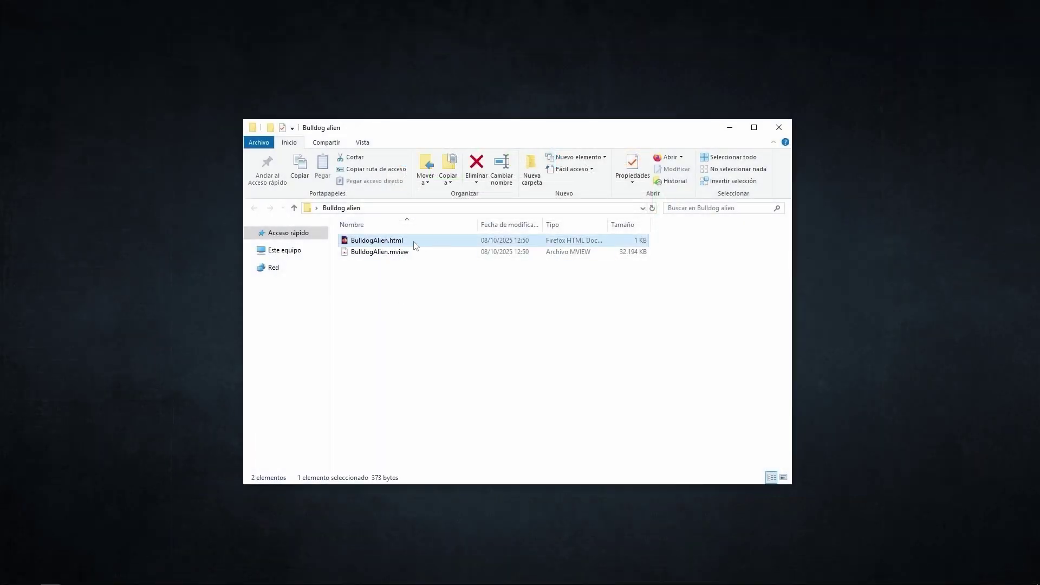
- Select BulldogAlien.mview in the Bulldog alien folder and orbit the model in the web viewer
{"action": "left_click", "coordinate": [447, 255]}
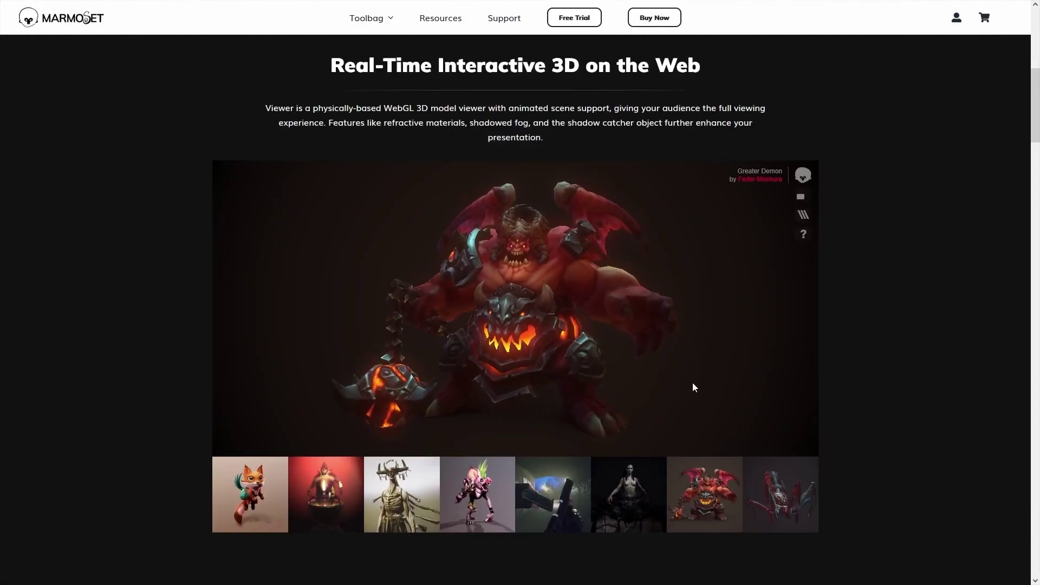
{"action": "mouse_move", "coordinate": [692, 384]}
{"action": "left_mouse_down"}
{"action": "mouse_move", "coordinate": [575, 382]}
{"action": "mouse_move", "coordinate": [796, 386]}
{"action": "mouse_move", "coordinate": [708, 392]}
{"action": "left_mouse_up"}
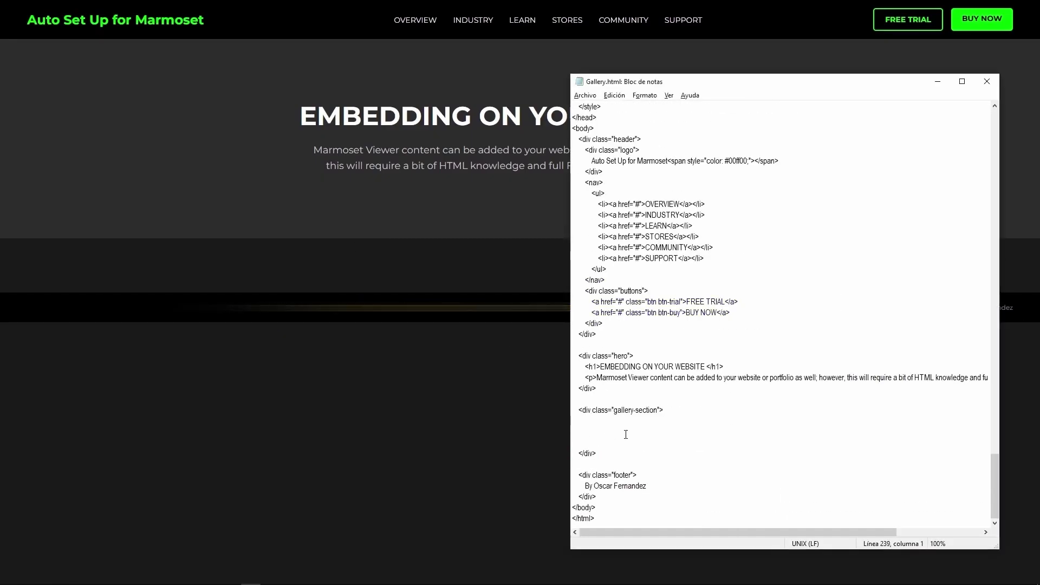
- Switch to the Bulldog alien folder and select BulldogAlien.html to reference in Gallery.html
{"action": "key", "text": "alt+Tab"}
{"action": "left_click", "coordinate": [154, 305]}
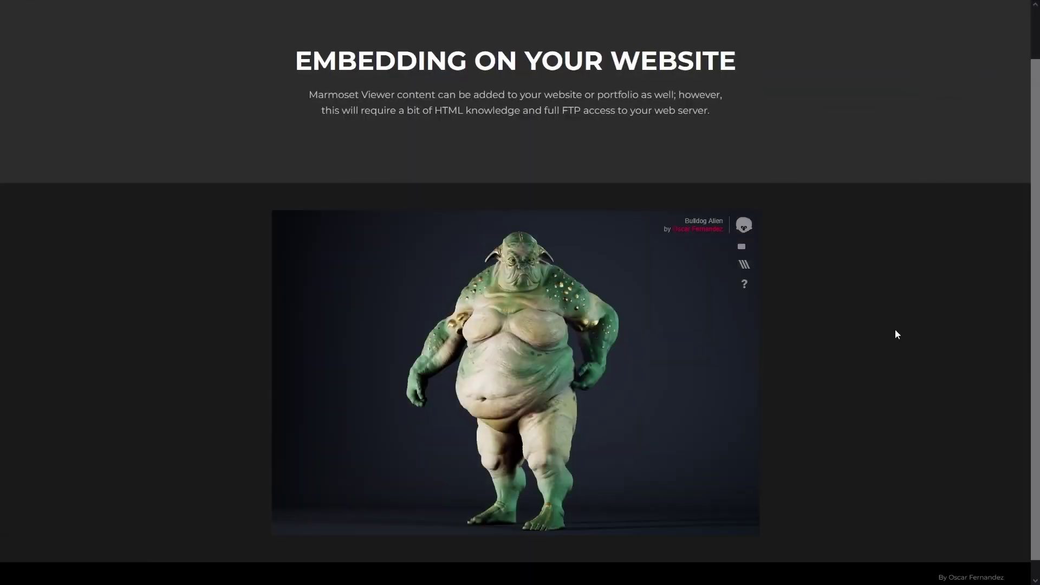
- Zoom the Bulldog Alien viewer, switch it to Normals view, then load the diving helmet scene
{"action": "scroll", "coordinate": [560, 326], "scroll_direction": "up", "scroll_amount": 3}
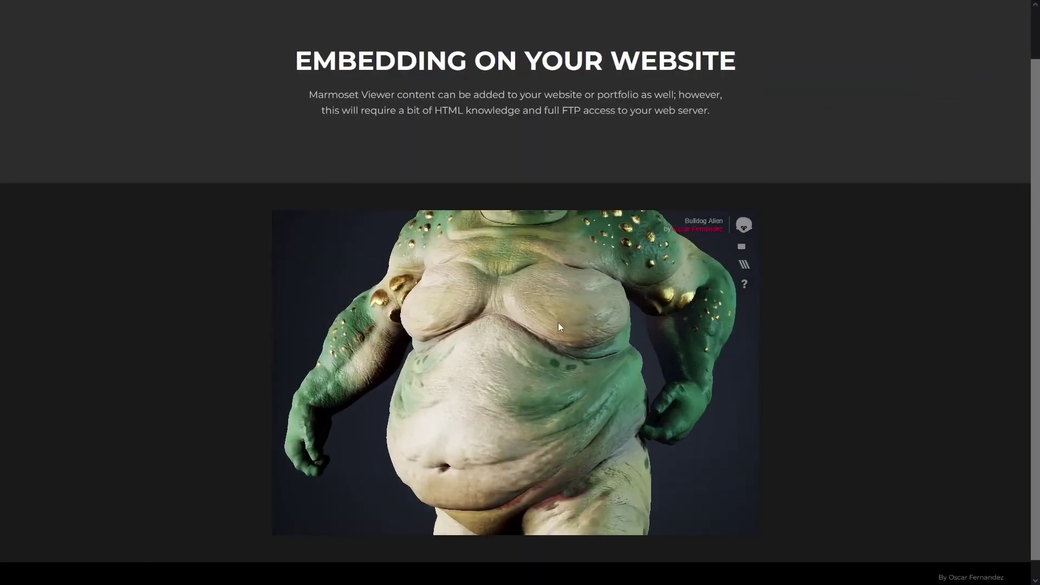
{"action": "scroll", "coordinate": [558, 326], "scroll_direction": "down", "scroll_amount": 5}
{"action": "key", "text": "n"}
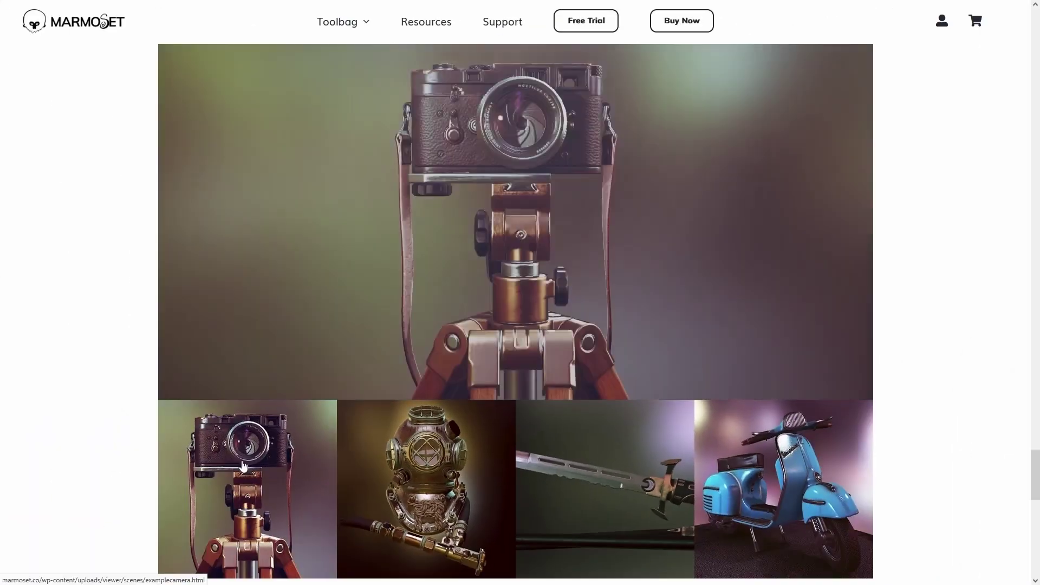
{"action": "left_click", "coordinate": [428, 451]}
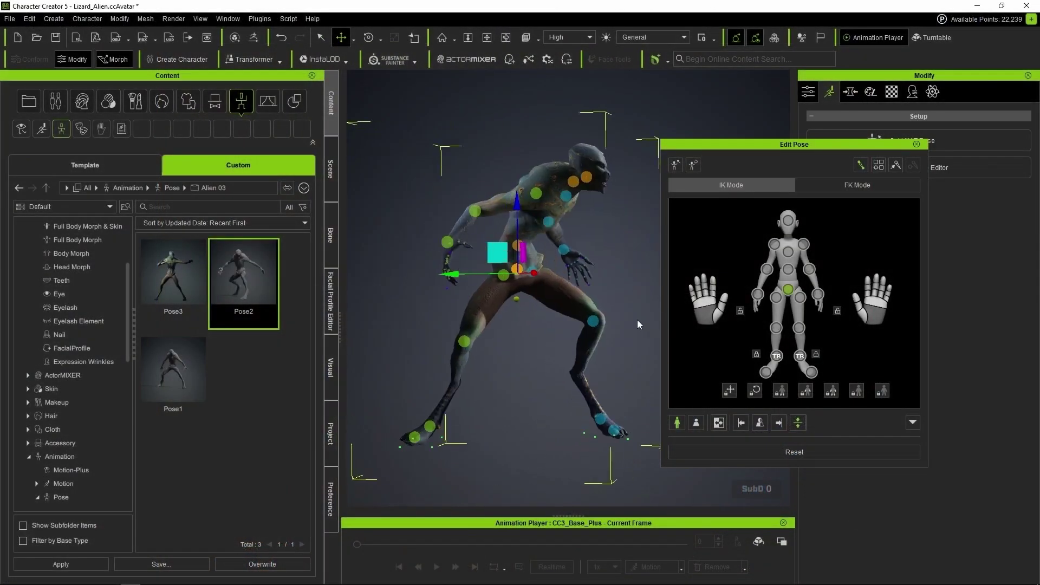
- Give Lizard_Alien an angry expression with tweaked MouthBase, then export it as FBX with the Marmoset Toolbag preset
{"action": "key", "text": "e"}
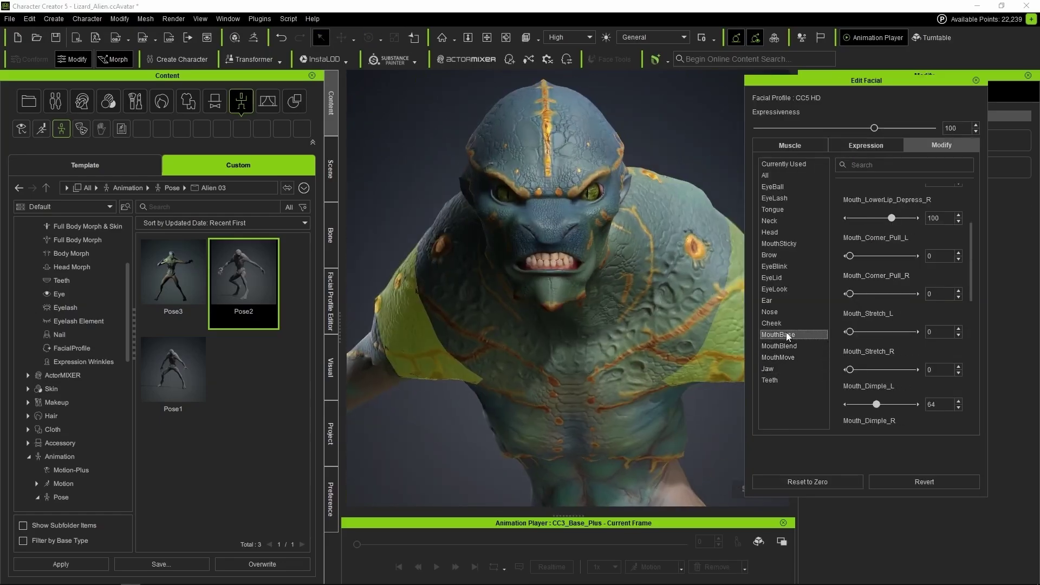
{"action": "left_click", "coordinate": [779, 334]}
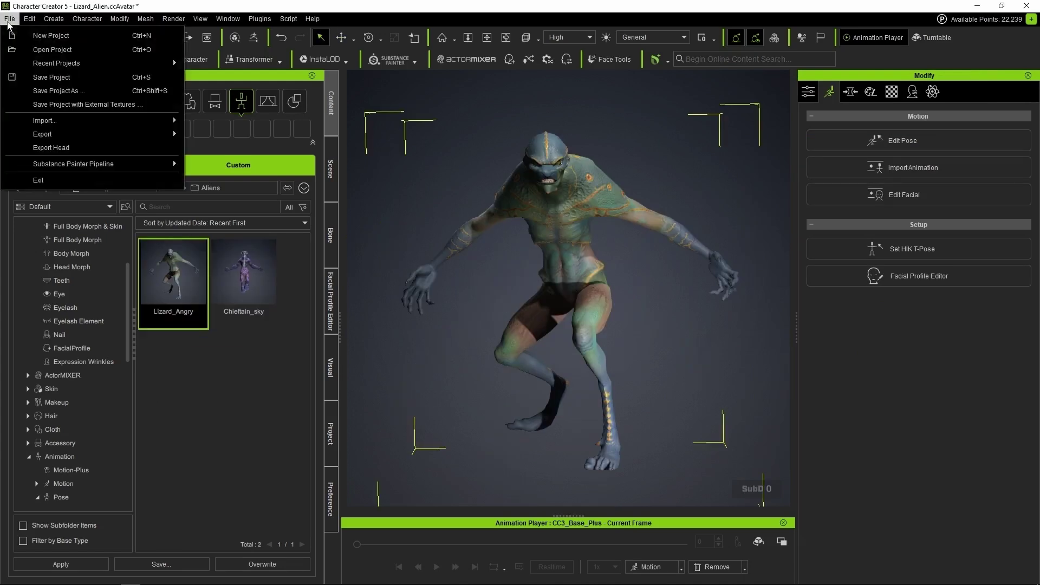
{"action": "mouse_move", "coordinate": [163, 134]}
{"action": "mouse_move", "coordinate": [258, 197]}
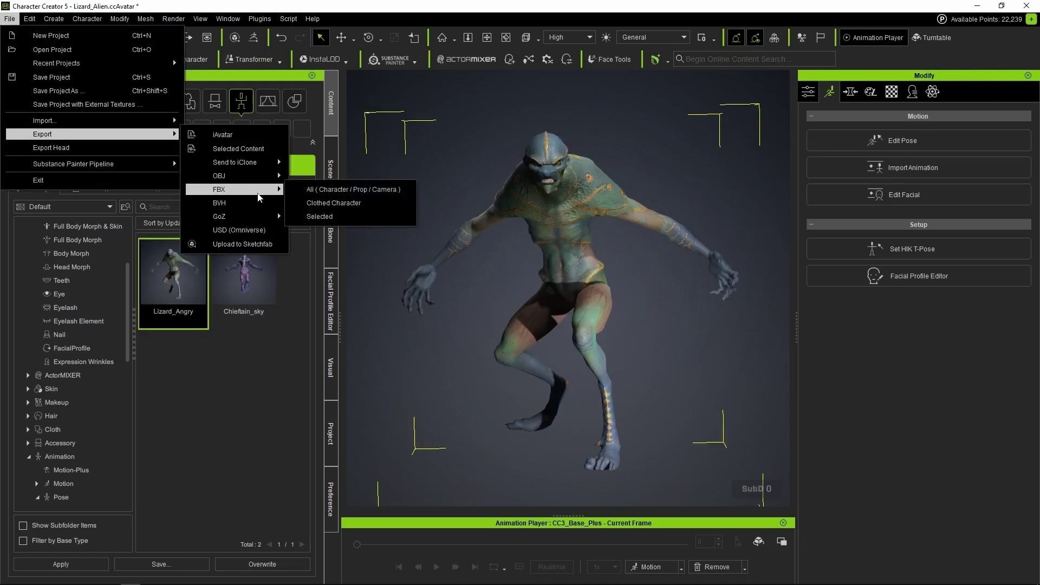
{"action": "left_click", "coordinate": [333, 202]}
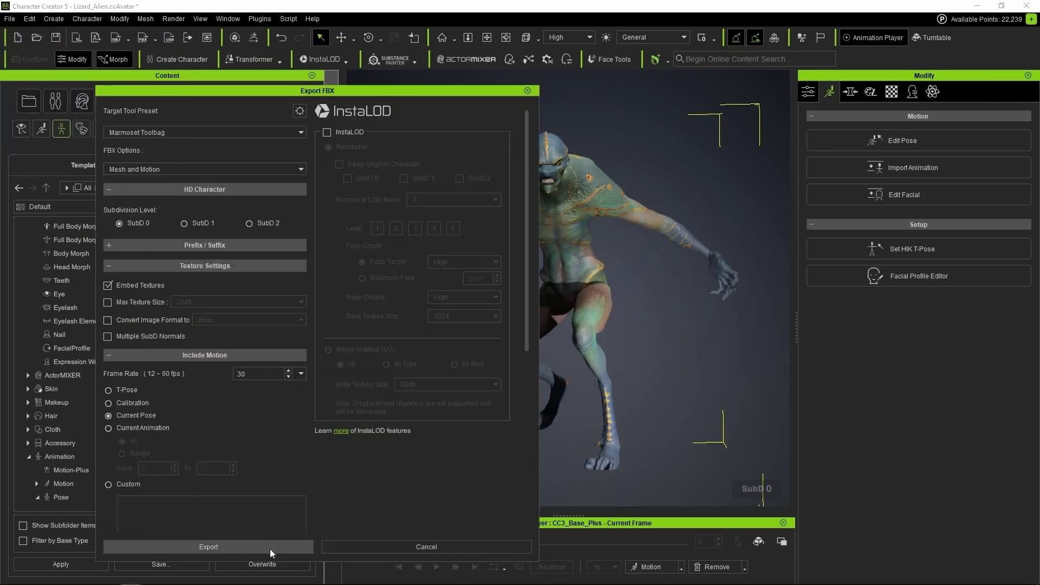
{"action": "left_click", "coordinate": [270, 548]}
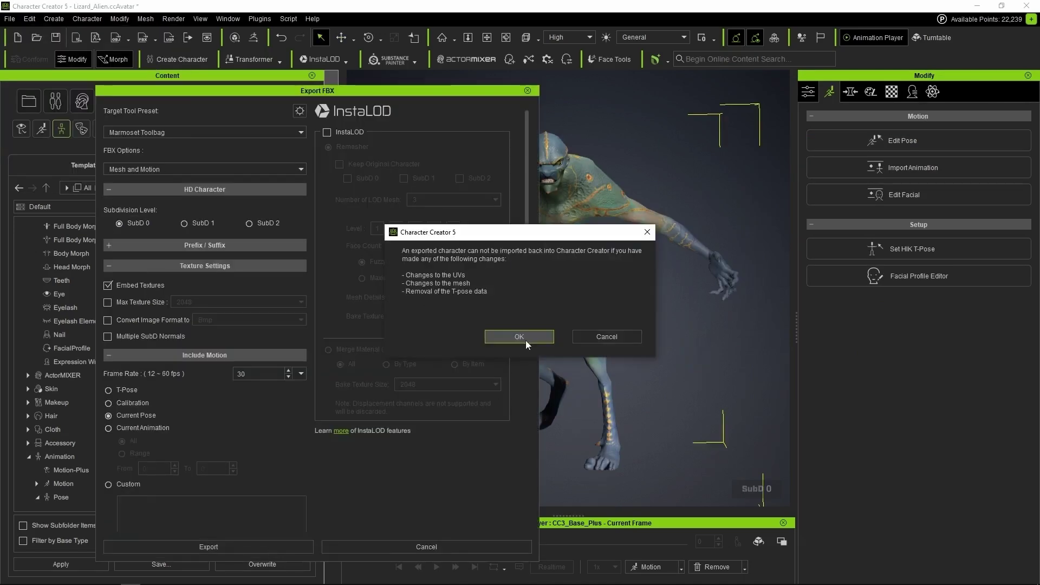
{"action": "left_click", "coordinate": [520, 273]}
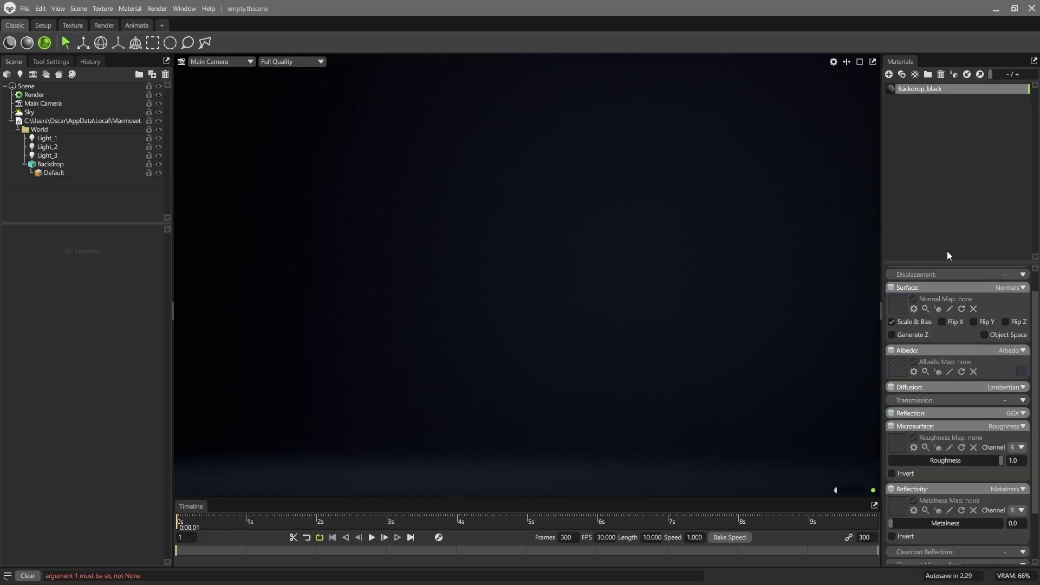
{"action": "left_click", "coordinate": [40, 8]}
- Import the angry lizard alien via the Character Creator & iClone Auto Setup plugin
{"action": "mouse_move", "coordinate": [59, 79]}
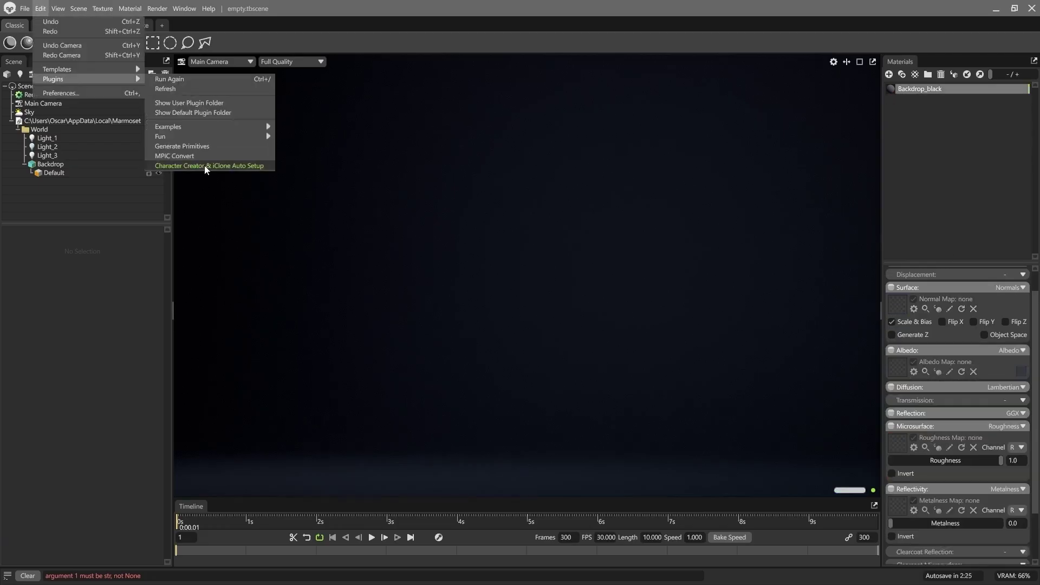
{"action": "left_click", "coordinate": [205, 168]}
{"action": "left_click", "coordinate": [669, 147]}
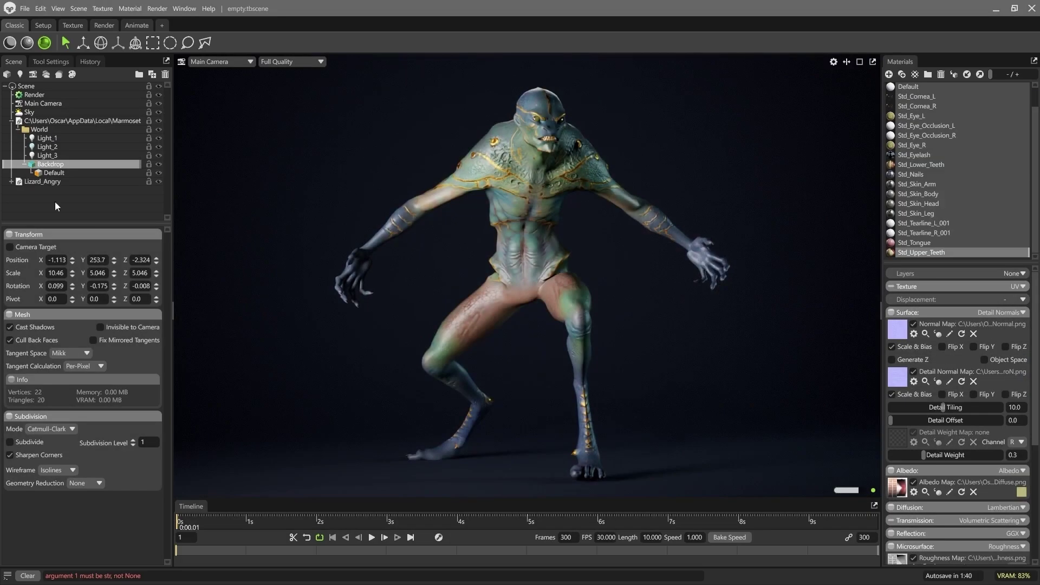
{"action": "left_click_drag", "start_coordinate": [336, 276], "coordinate": [383, 293]}
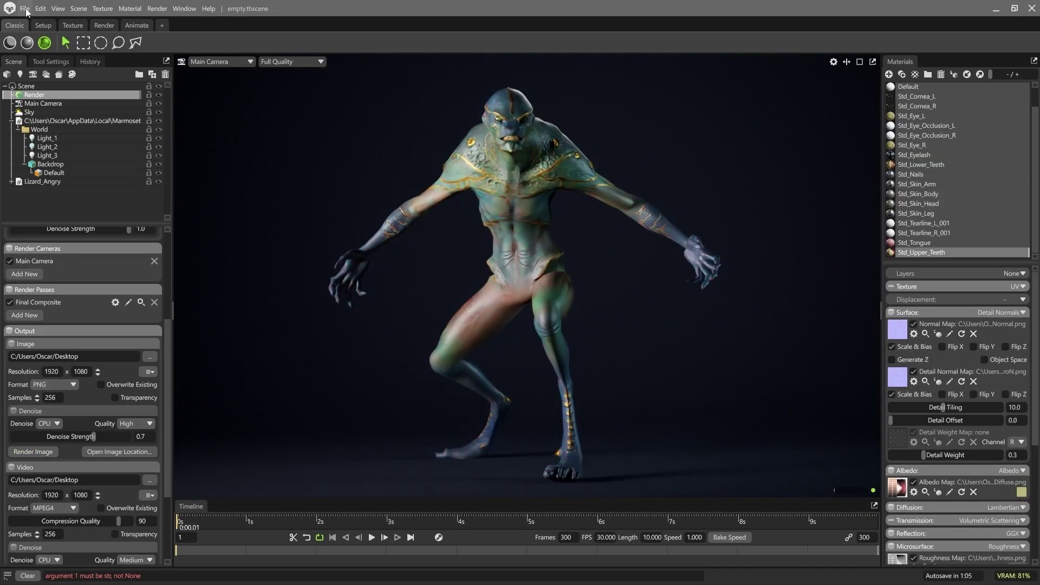
- Export the lizard scene as a Marmoset Viewer file
{"action": "left_click", "coordinate": [25, 9]}
{"action": "left_click", "coordinate": [66, 113]}
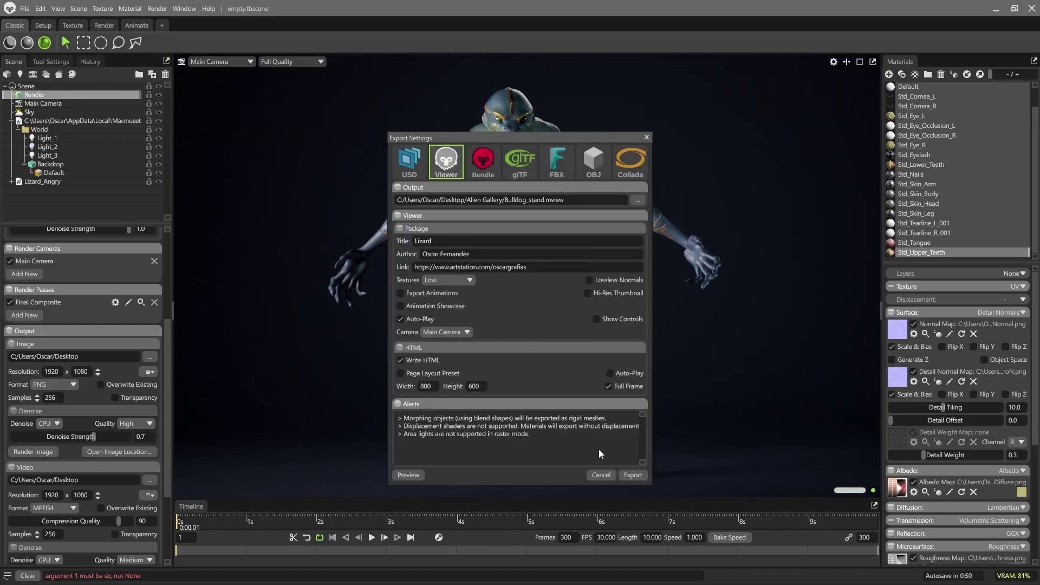
{"action": "left_click", "coordinate": [633, 475]}
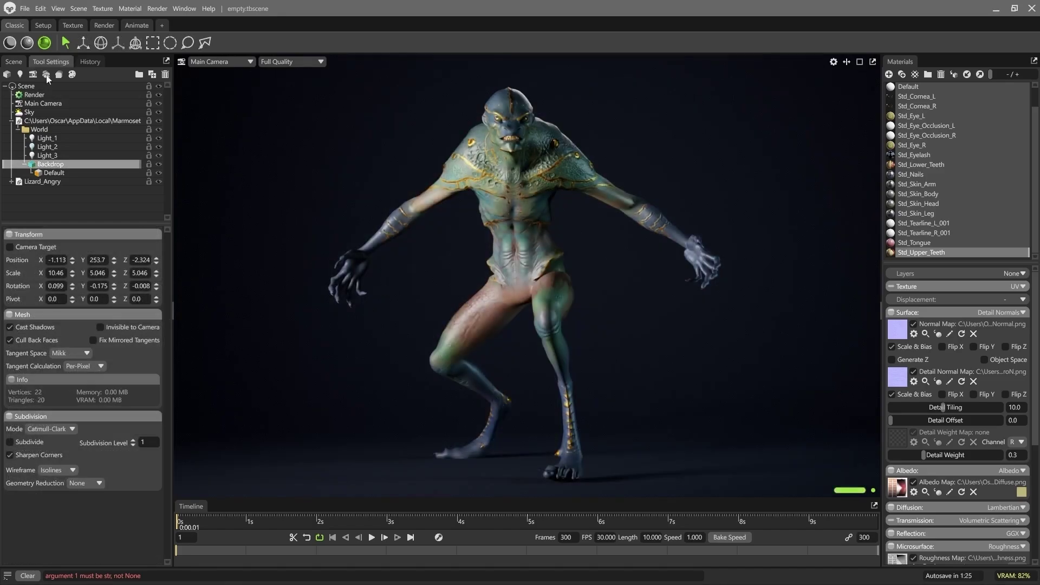
- Render a still image of the lizard from the Render settings
{"action": "left_click", "coordinate": [34, 95]}
{"action": "scroll", "coordinate": [81, 379], "scroll_direction": "down", "scroll_amount": 5}
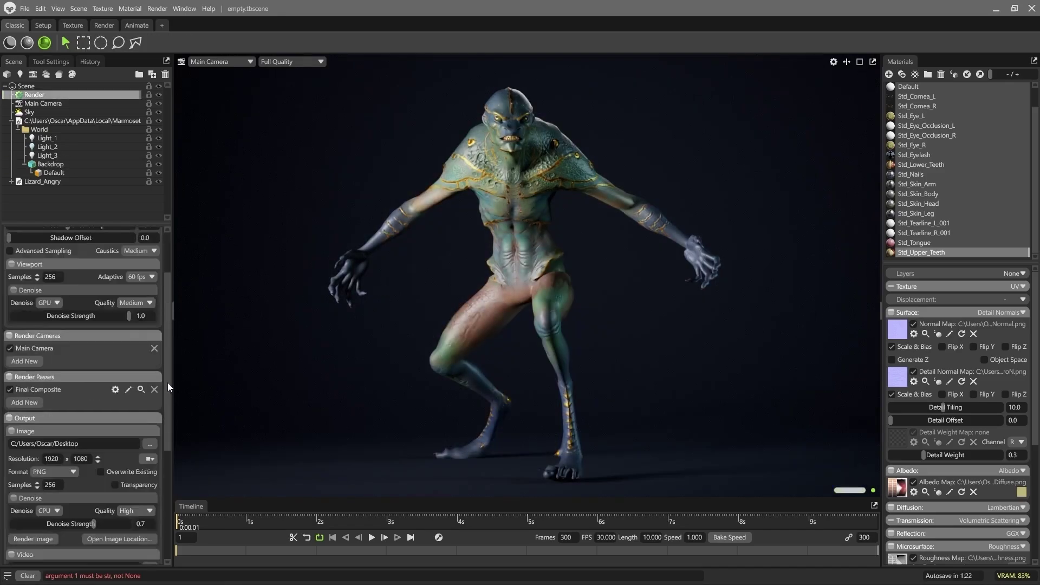
{"action": "left_click", "coordinate": [33, 451]}
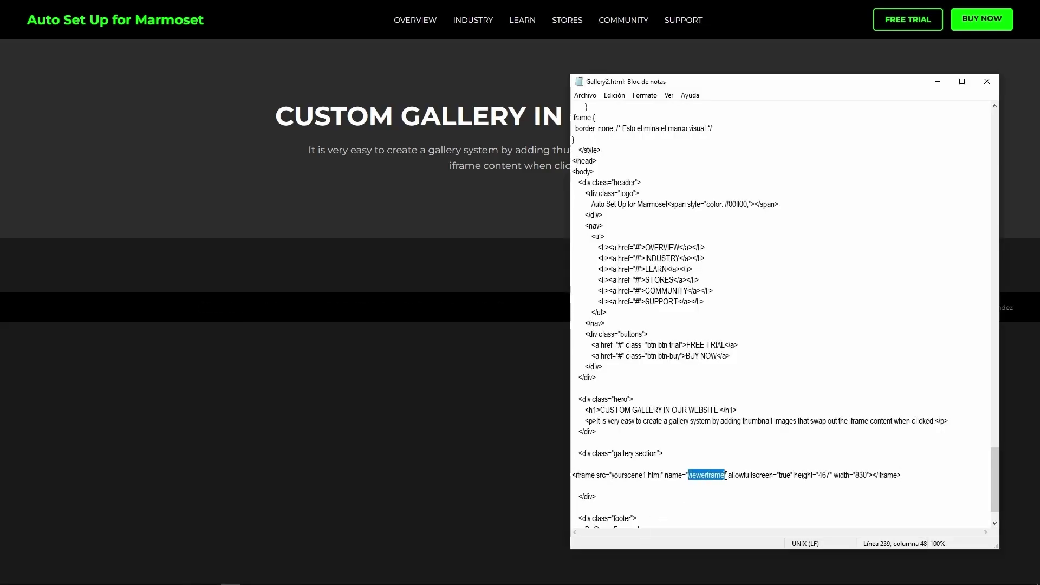
- Point the gallery iframe's src at Lizard.html
{"action": "key", "text": "alt+Tab"}
{"action": "left_click", "coordinate": [196, 320]}
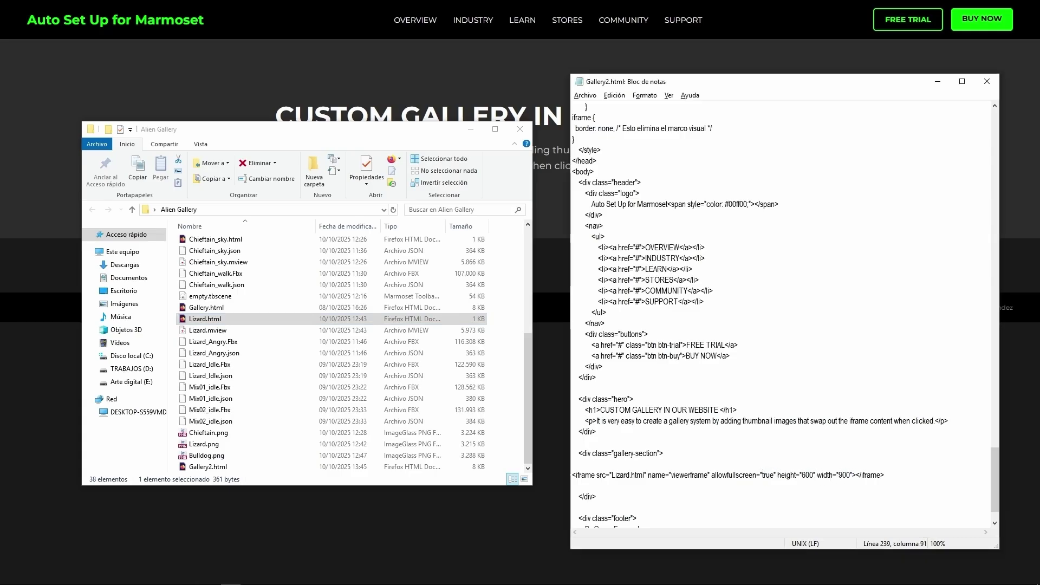
{"action": "key", "text": "alt+Tab"}
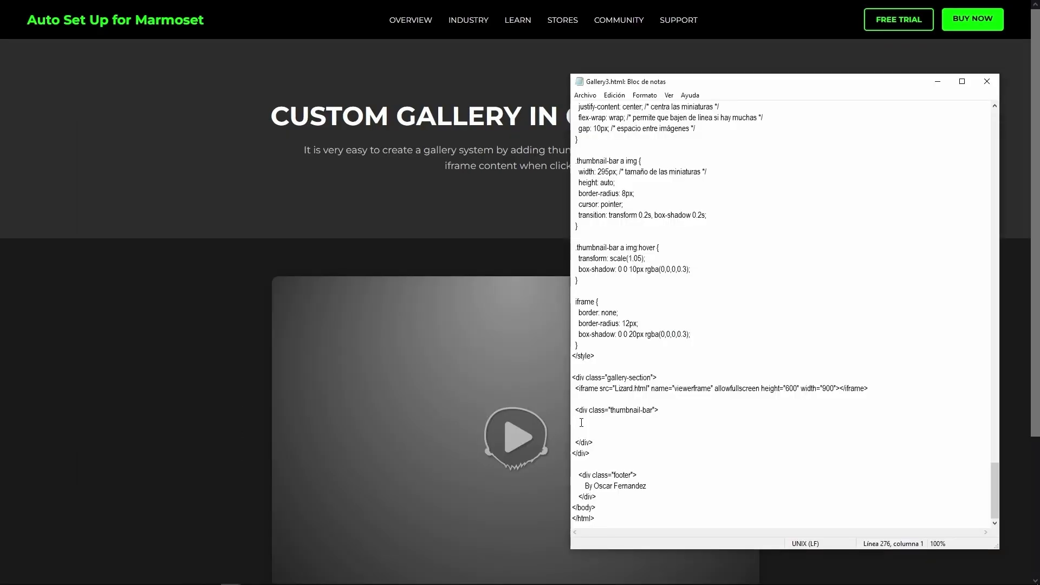
- Paste three viewerframe thumbnail links and replace the yourscene placeholders with Lizard, Bulldog_stand and Chieftain_sky
{"action": "type", "text": "<a href=\"Lizard.html\" target=\"viewerframe\"><img src=\"yourscene1.jpg\" alt=\"yourscene1\"></a> <a href=\"Bulldog_stand.html\" target=\"viewerframe\"><img src=\"yourscene2.jpg\" alt=\"yourscene2\"></a> <a href=\"yourscene3.html\" target=\"viewerframe\"><img src=\"yourscene3.jpg\" alt=\"yourscene3\"></a>"}
{"action": "key", "text": "alt+Tab"}
{"action": "left_click", "coordinate": [236, 316]}
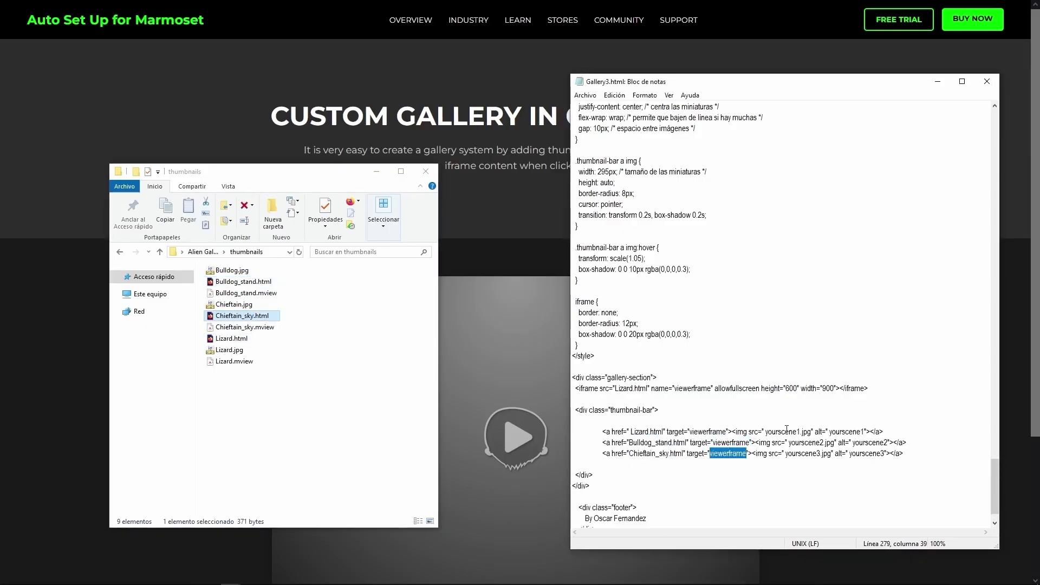
{"action": "left_click", "coordinate": [226, 351]}
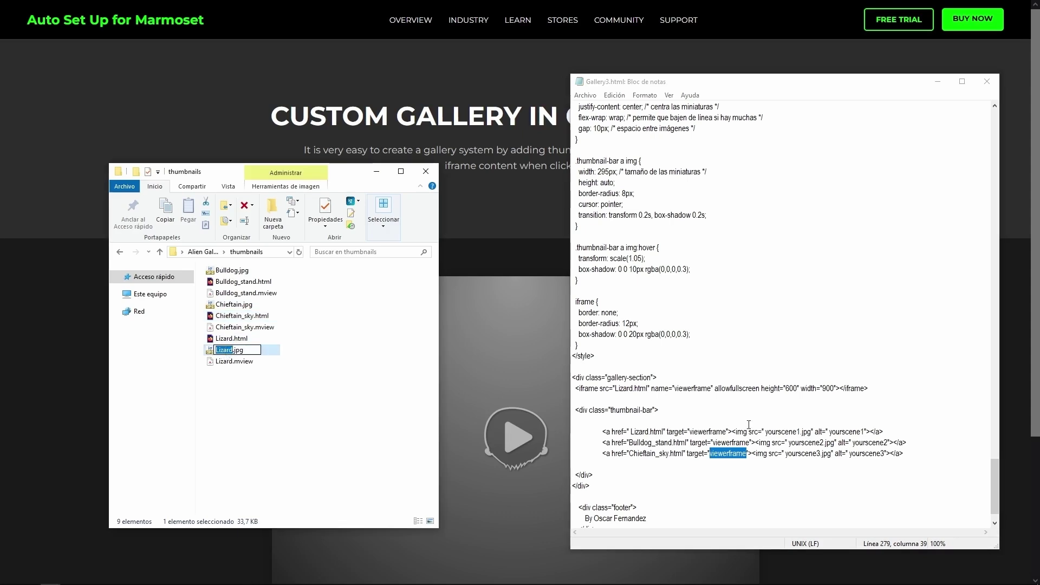
{"action": "key", "text": "ctrl+v"}
{"action": "double_click", "coordinate": [848, 431]}
{"action": "key", "text": "ctrl+v"}
{"action": "left_click", "coordinate": [234, 271]}
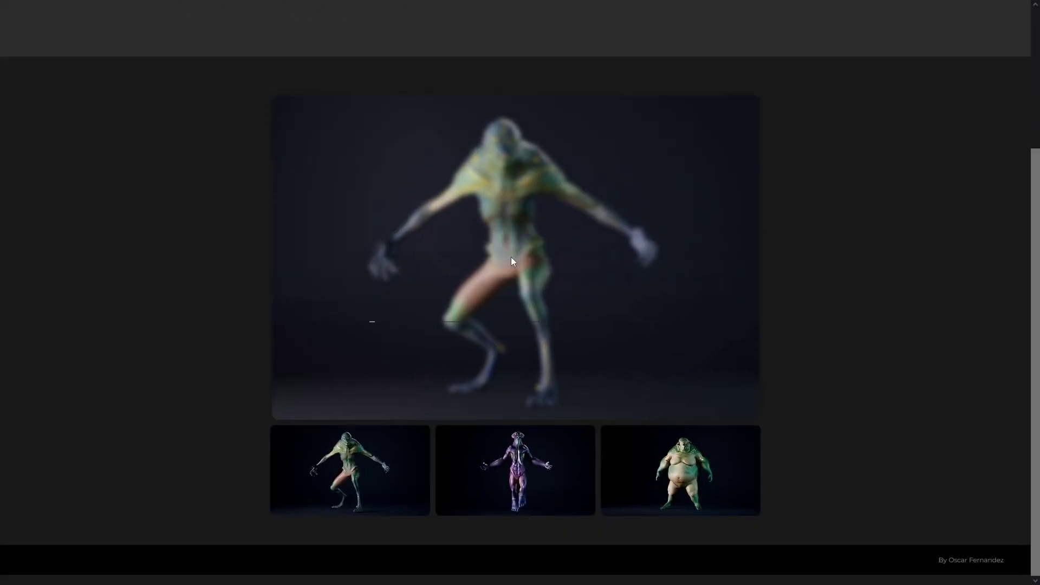
- Test the Chieftain gallery thumbnail, then open the Reallusion Magazine article on mixing custom aliens in ActorMIXER Pro
{"action": "left_click", "coordinate": [519, 480]}
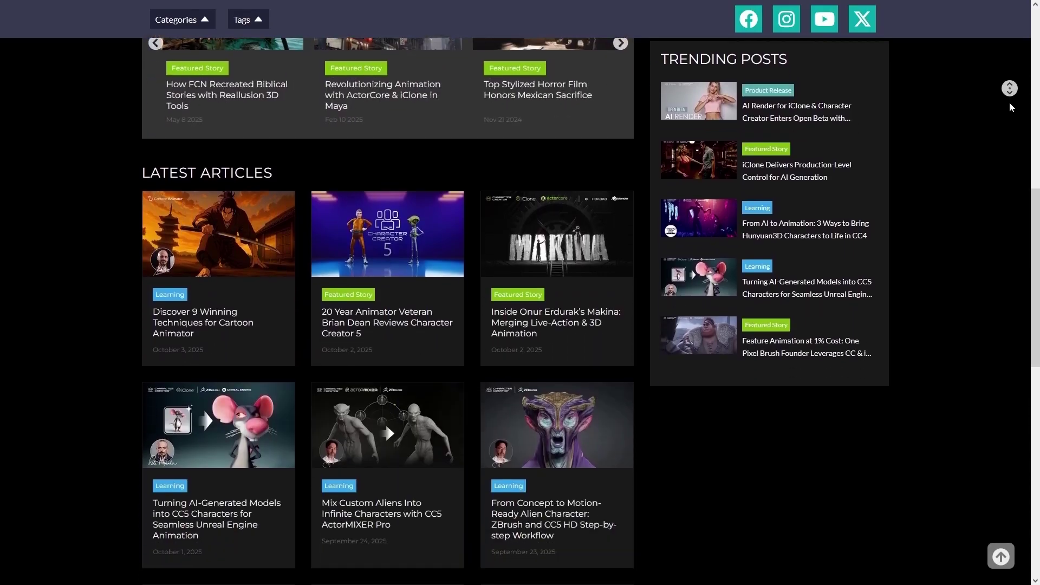
{"action": "left_click", "coordinate": [389, 423]}
{"action": "middle_click", "coordinate": [985, 136]}
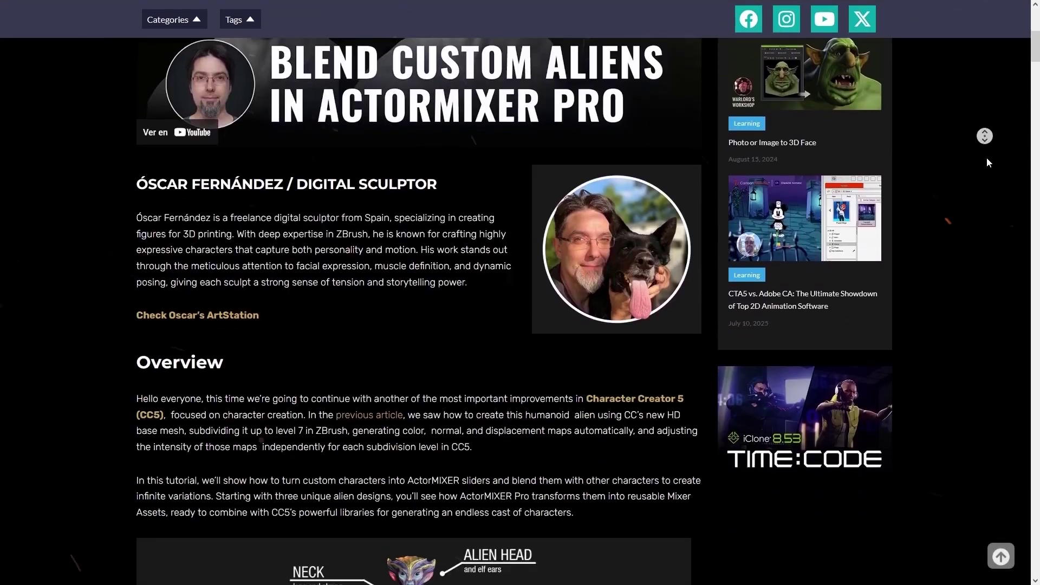